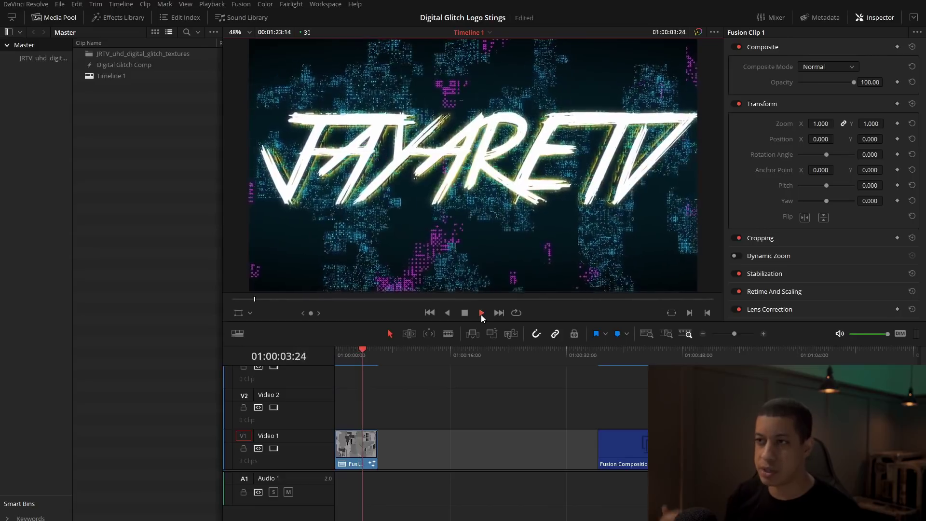
- Play the glitch logo sting on Timeline 1 and review its intro and settled logo frames
{"action": "left_click", "coordinate": [481, 313]}
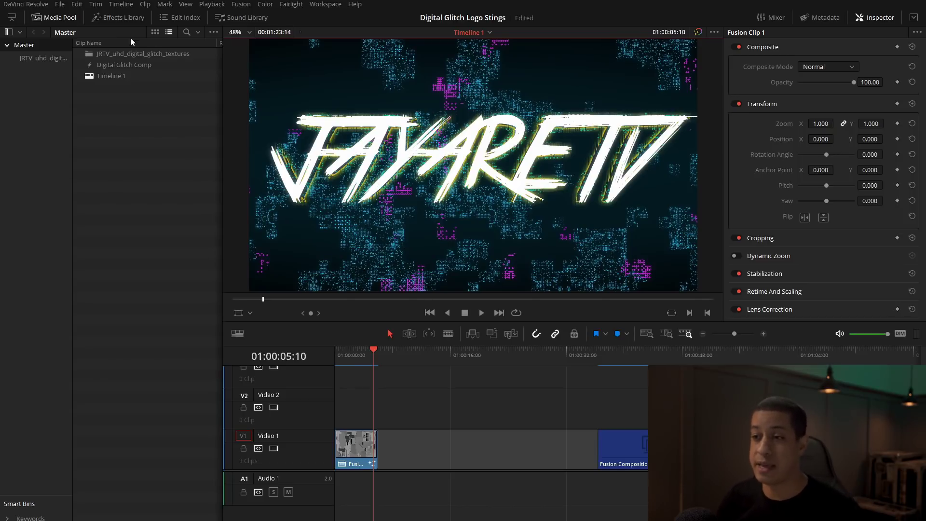
{"action": "left_click", "coordinate": [348, 357]}
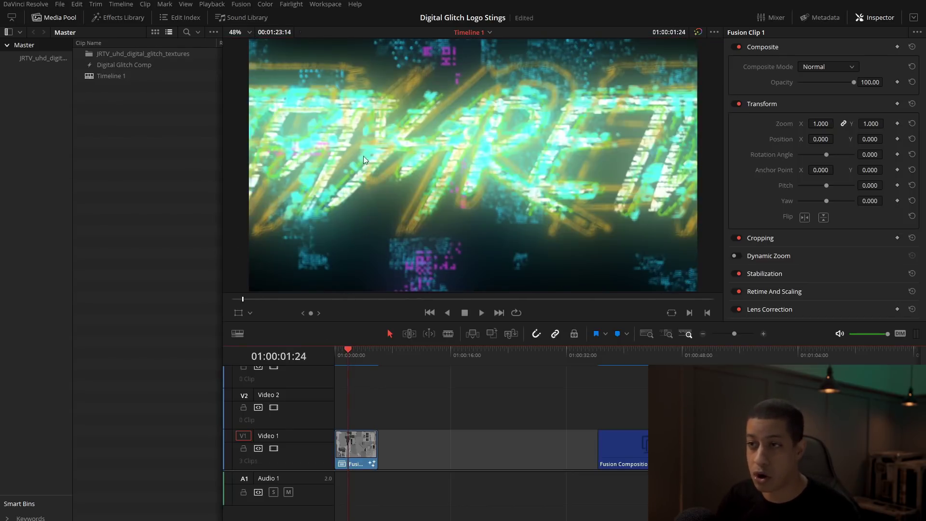
{"action": "left_click", "coordinate": [366, 357]}
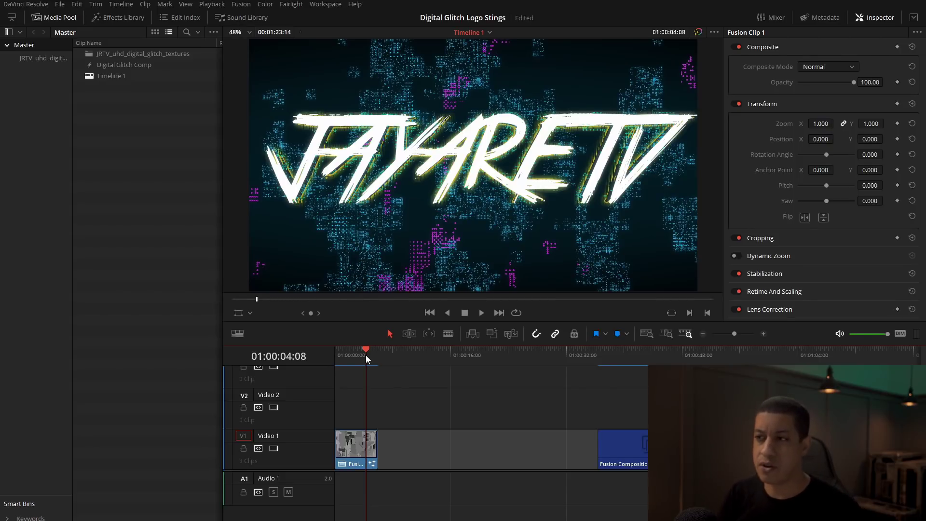
{"action": "mouse_move", "coordinate": [364, 357]}
{"action": "left_mouse_down"}
{"action": "mouse_move", "coordinate": [343, 353]}
{"action": "mouse_move", "coordinate": [353, 353]}
{"action": "left_mouse_up"}
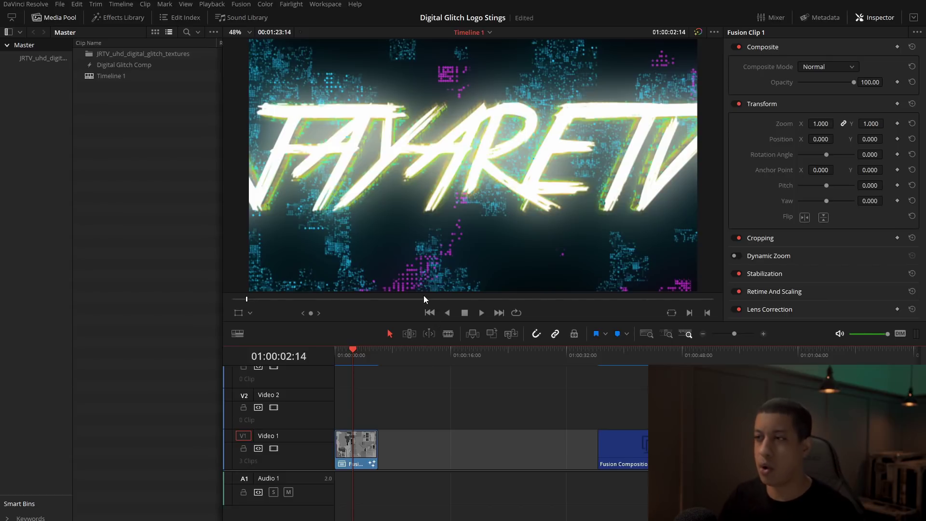
{"action": "left_click_drag", "start_coordinate": [350, 352], "coordinate": [363, 356]}
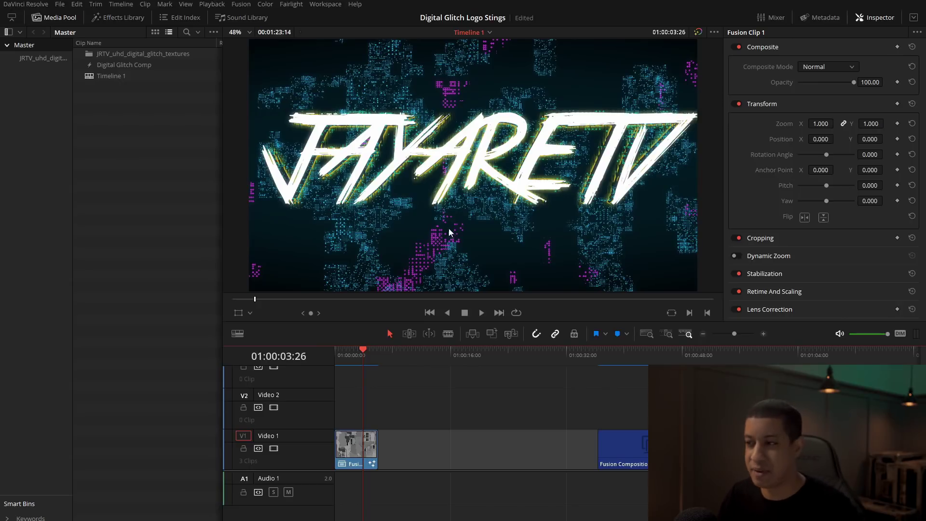
{"action": "left_click_drag", "start_coordinate": [357, 360], "coordinate": [365, 364]}
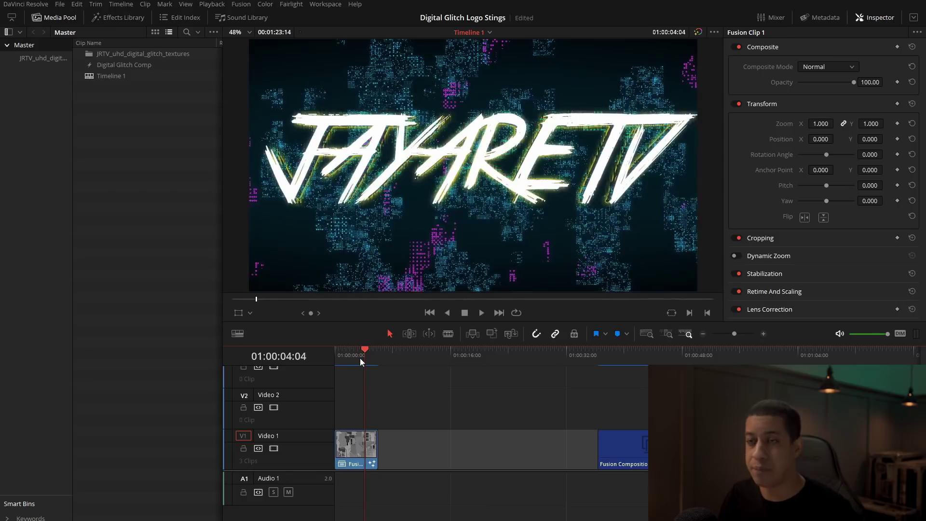
- Open the JRTV_uhd_digital_glitch_textures bin and preview its glitch texture images one after another
{"action": "double_click", "coordinate": [89, 57]}
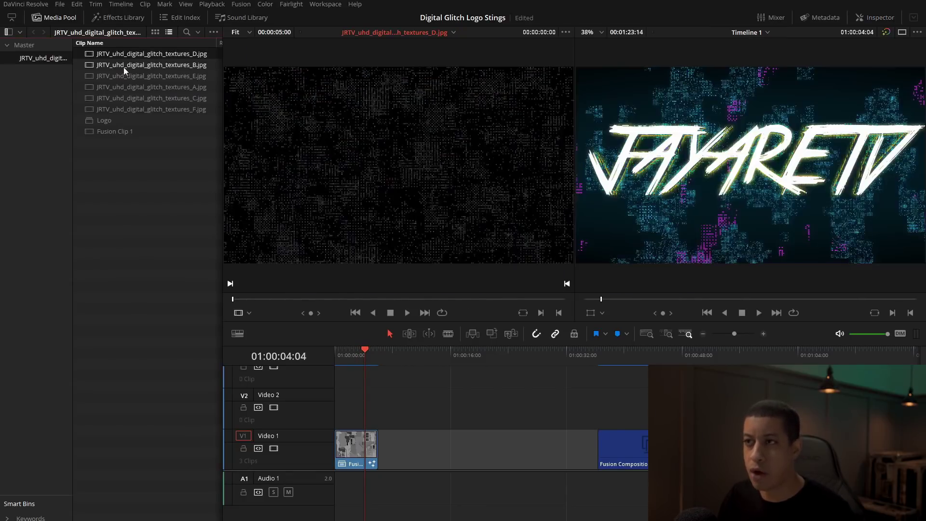
{"action": "left_click", "coordinate": [91, 67]}
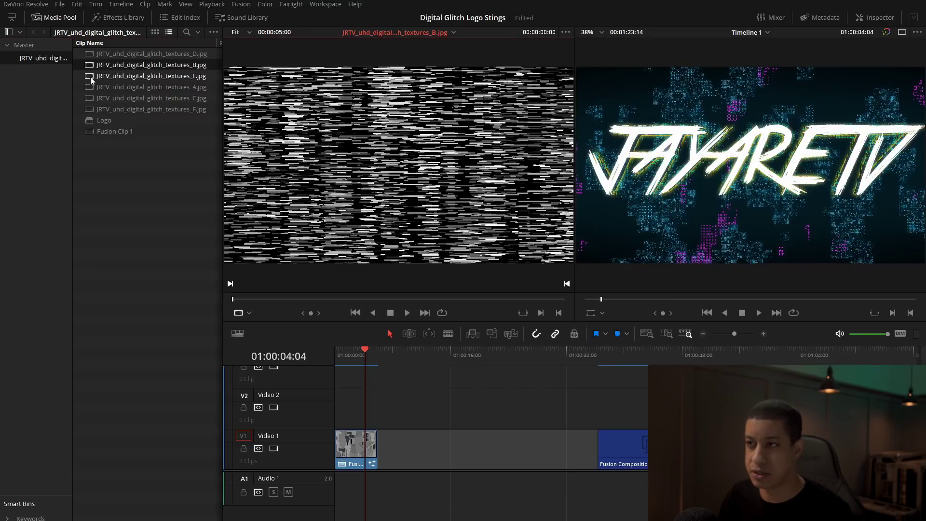
{"action": "left_click", "coordinate": [91, 77]}
{"action": "left_click", "coordinate": [90, 88]}
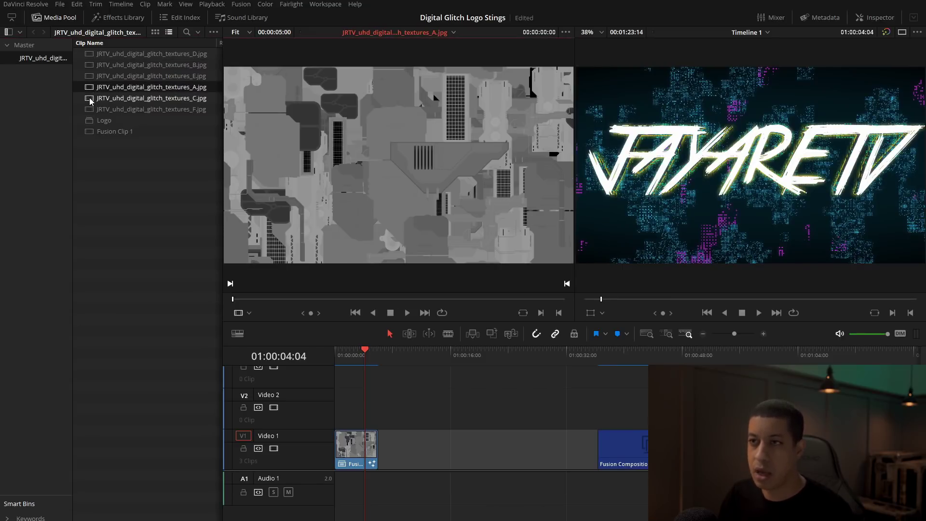
{"action": "left_click", "coordinate": [89, 99]}
{"action": "left_click", "coordinate": [90, 111]}
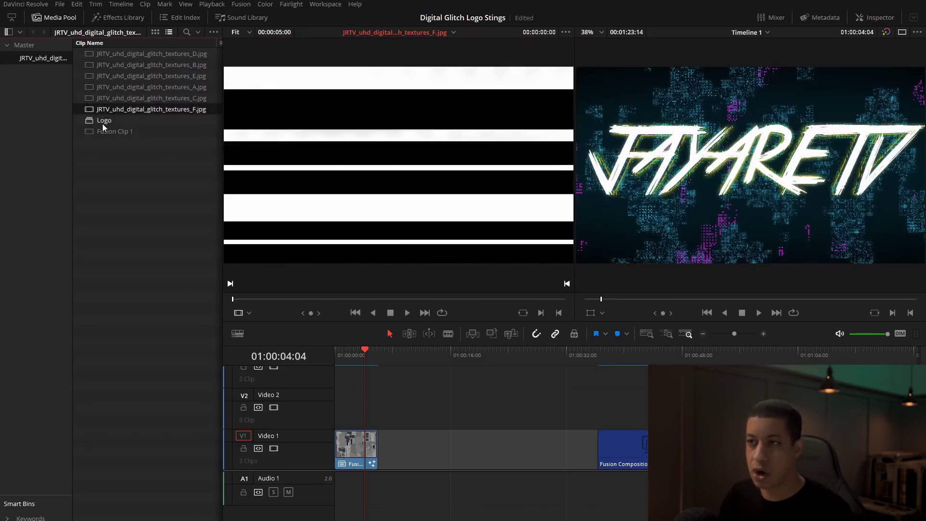
- Return to the single timeline viewer and scrub through the logo sting around the four-second mark
{"action": "left_click", "coordinate": [368, 354]}
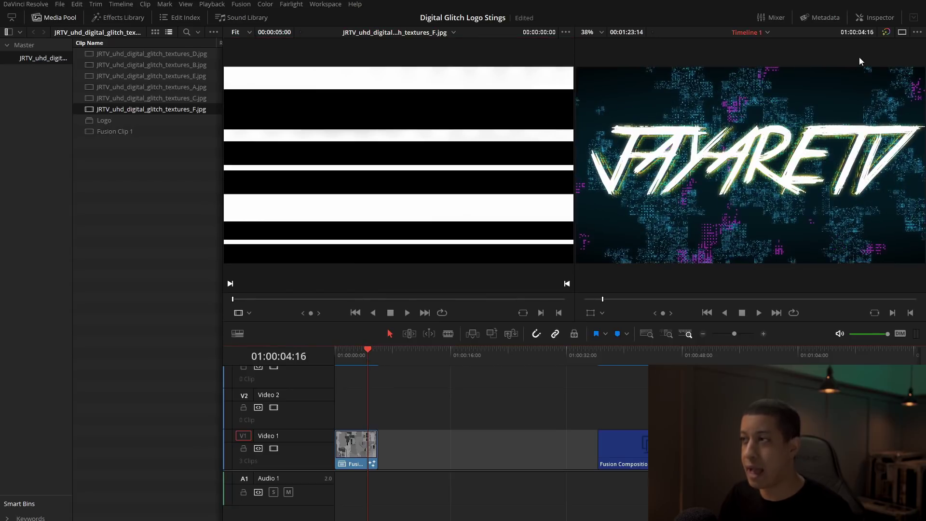
{"action": "left_click", "coordinate": [902, 31]}
{"action": "mouse_move", "coordinate": [368, 357]}
{"action": "left_mouse_down"}
{"action": "mouse_move", "coordinate": [343, 362]}
{"action": "mouse_move", "coordinate": [367, 366]}
{"action": "left_mouse_up"}
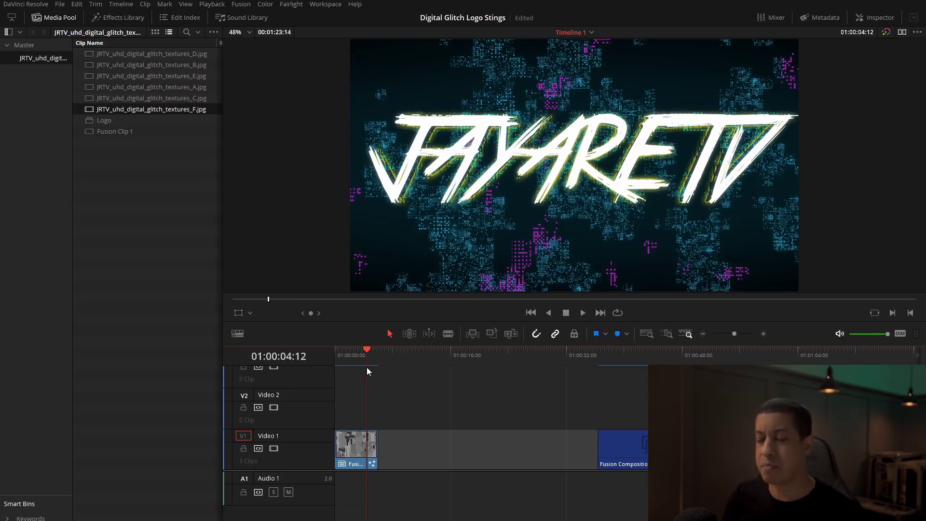
{"action": "left_click", "coordinate": [361, 357]}
{"action": "left_click_drag", "start_coordinate": [360, 357], "coordinate": [367, 361]}
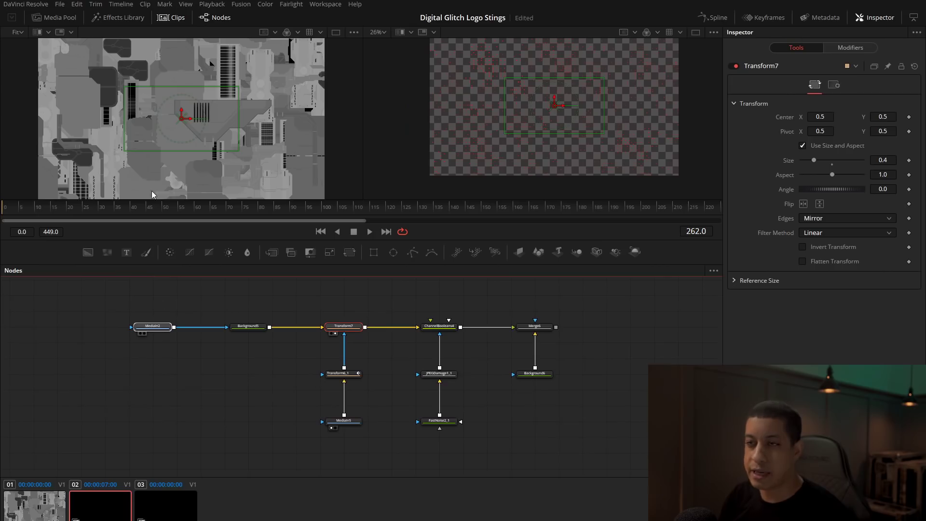
- Show MediaIn2 in the first viewer, enlarge the viewer area, and inspect the dotted texture up close
{"action": "left_click", "coordinate": [141, 333]}
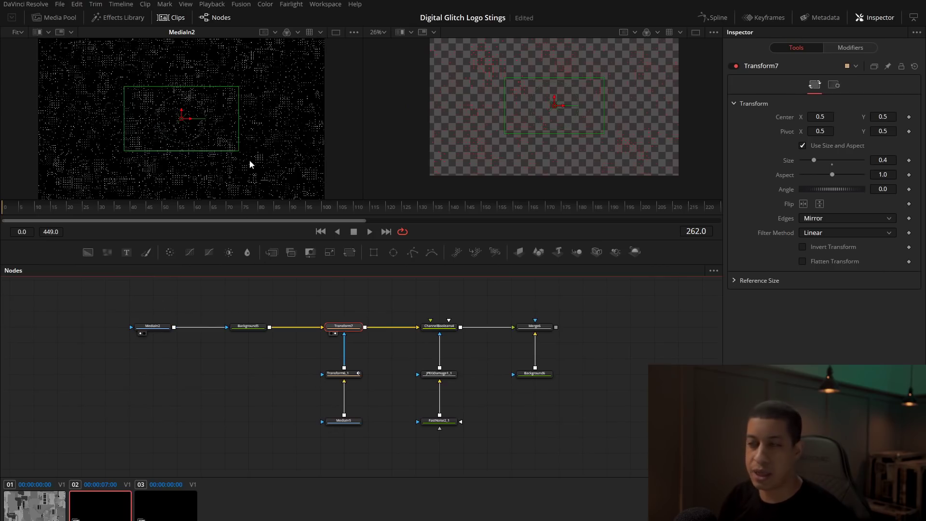
{"action": "left_click_drag", "start_coordinate": [285, 239], "coordinate": [298, 304]}
{"action": "scroll", "coordinate": [308, 456], "scroll_direction": "down", "scroll_amount": 2}
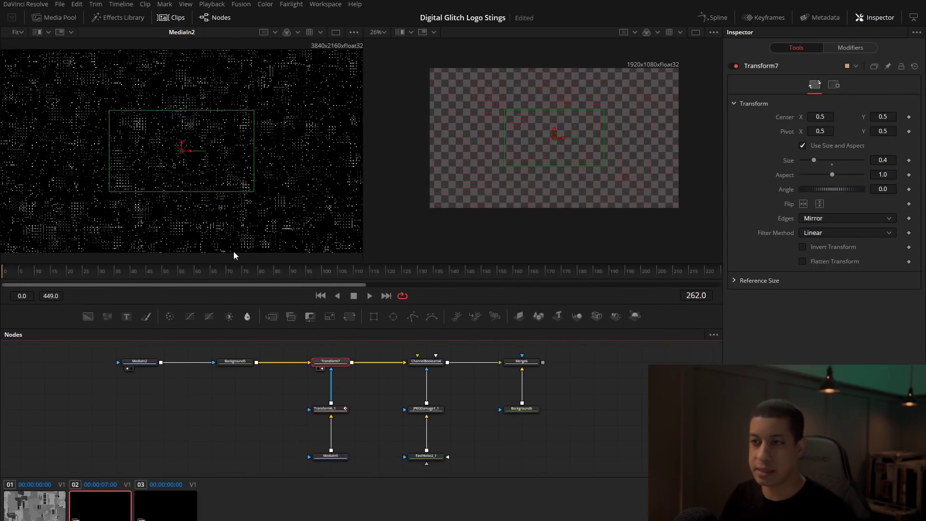
{"action": "scroll", "coordinate": [250, 189], "scroll_direction": "up", "scroll_amount": 5}
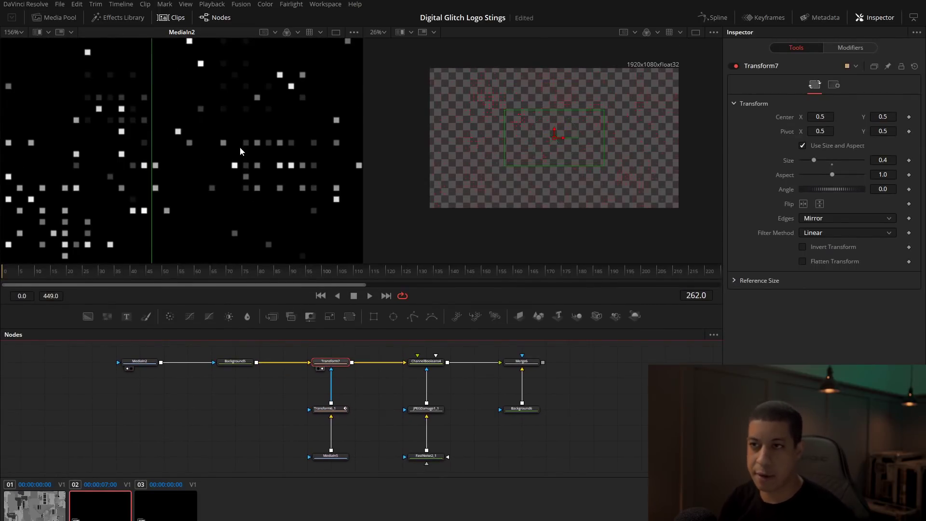
{"action": "scroll", "coordinate": [240, 151], "scroll_direction": "down", "scroll_amount": 10}
{"action": "left_click_drag", "start_coordinate": [240, 152], "coordinate": [283, 187]}
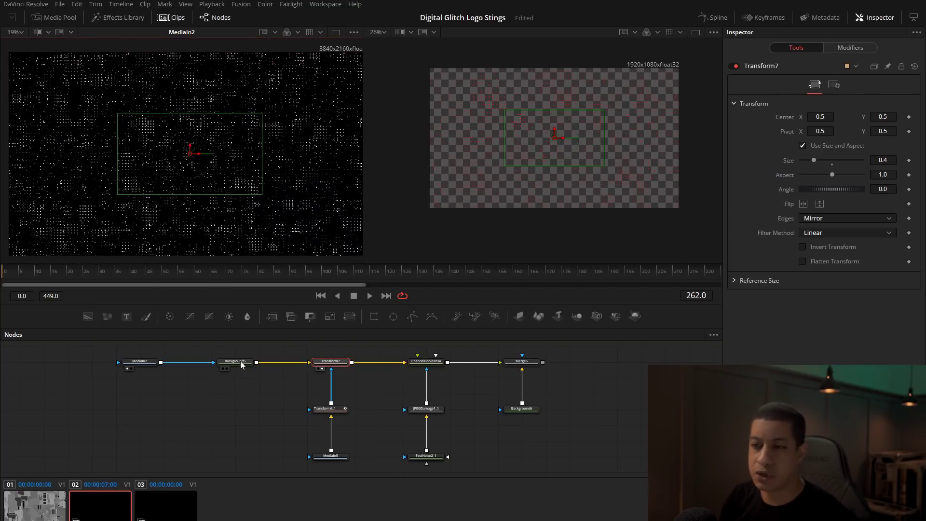
- Inspect Background5 fitted to the first viewer, play from the first frame, and compare it with Transform7's output
{"action": "key", "text": "1"}
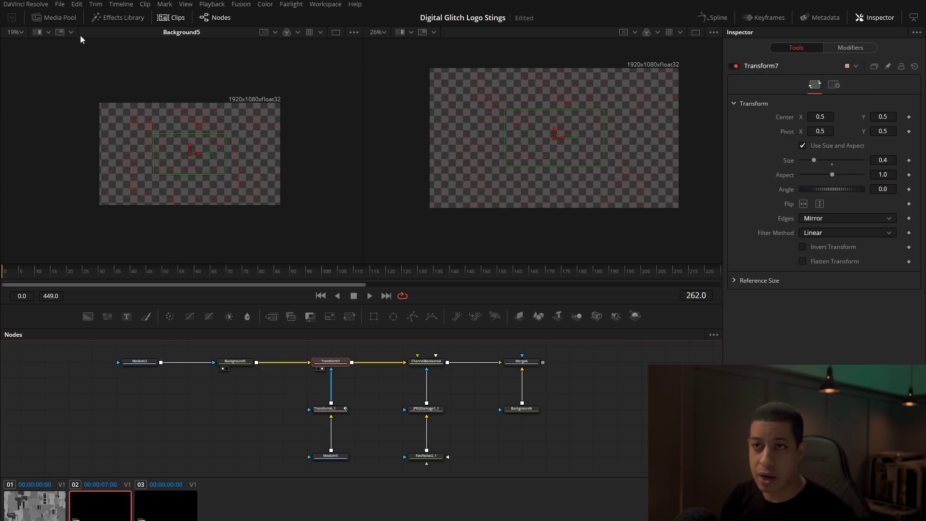
{"action": "left_click", "coordinate": [22, 34]}
{"action": "left_click", "coordinate": [27, 51]}
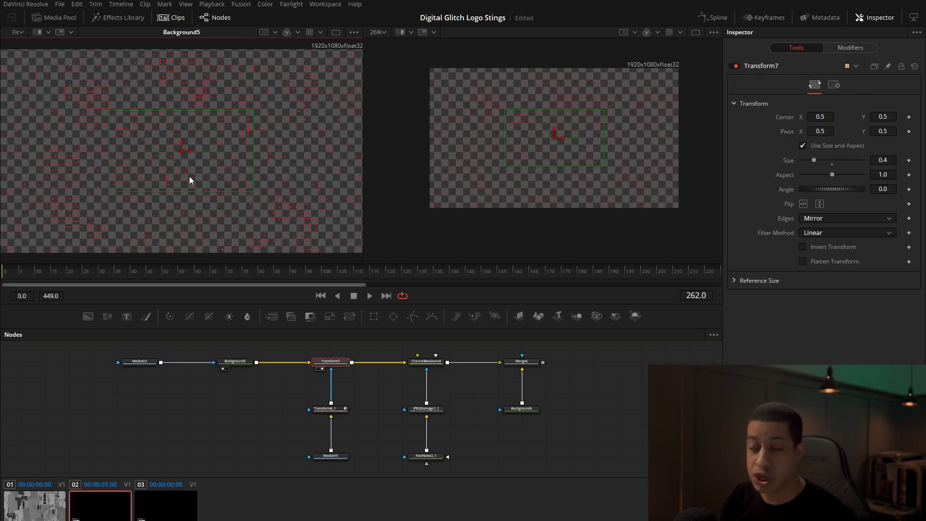
{"action": "mouse_move", "coordinate": [231, 368]}
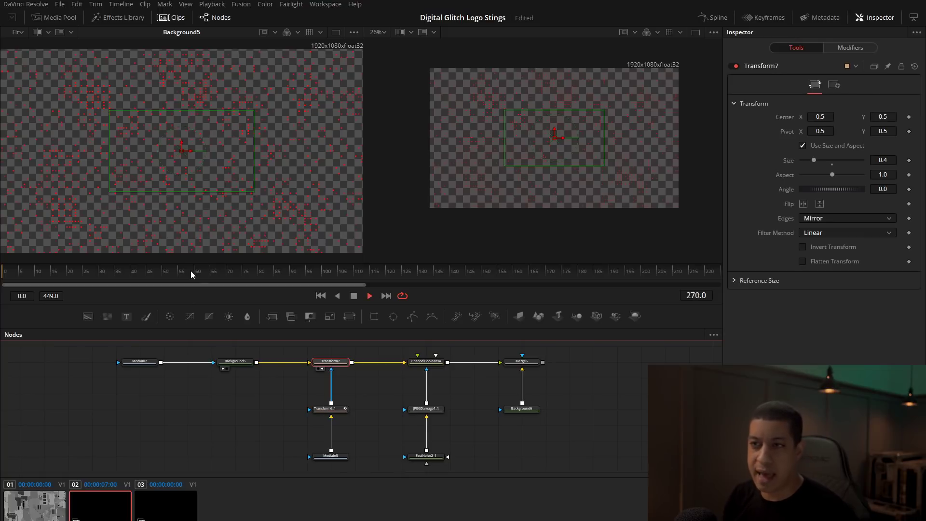
{"action": "left_click", "coordinate": [1, 268]}
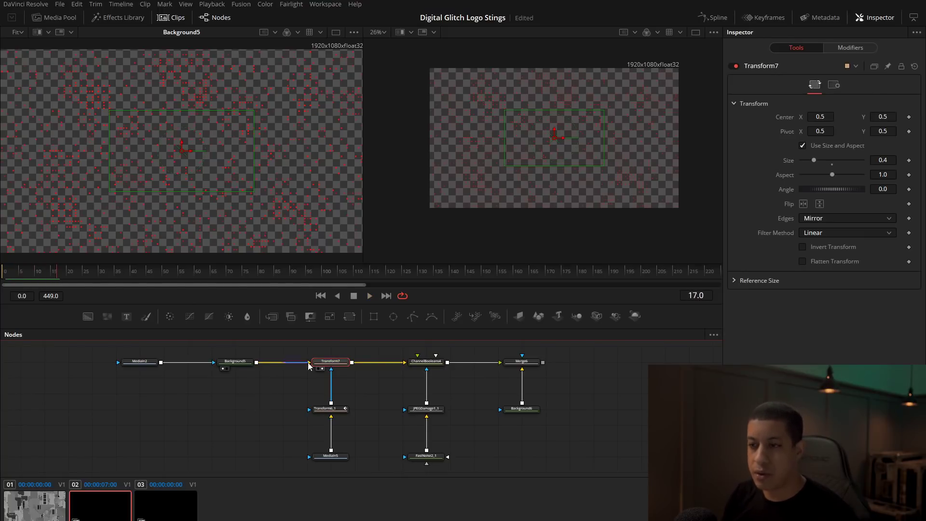
{"action": "left_click", "coordinate": [319, 368]}
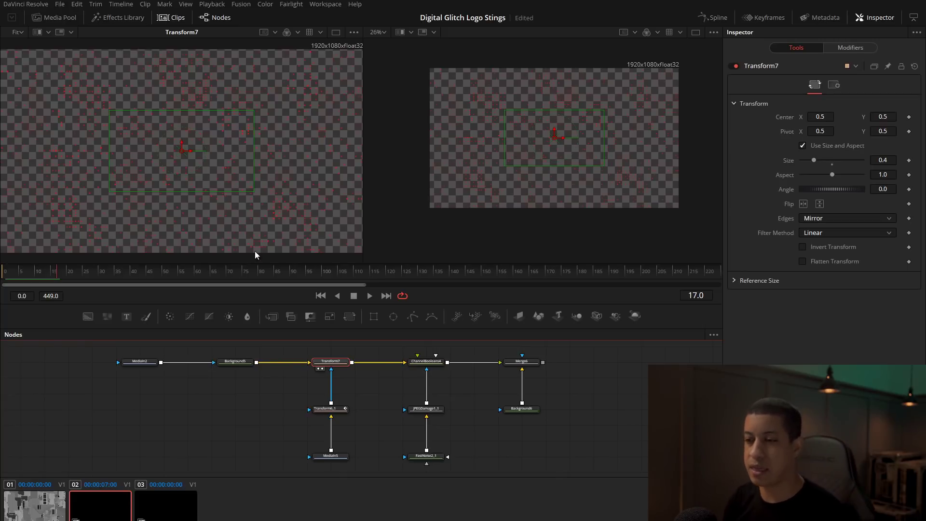
- Replace Transform6_1 with a new Rectangle mask on Transform7, spacing out the upstream nodes and adding a separate Background node
{"action": "left_click", "coordinate": [331, 379]}
{"action": "left_click_drag", "start_coordinate": [85, 383], "coordinate": [235, 363]}
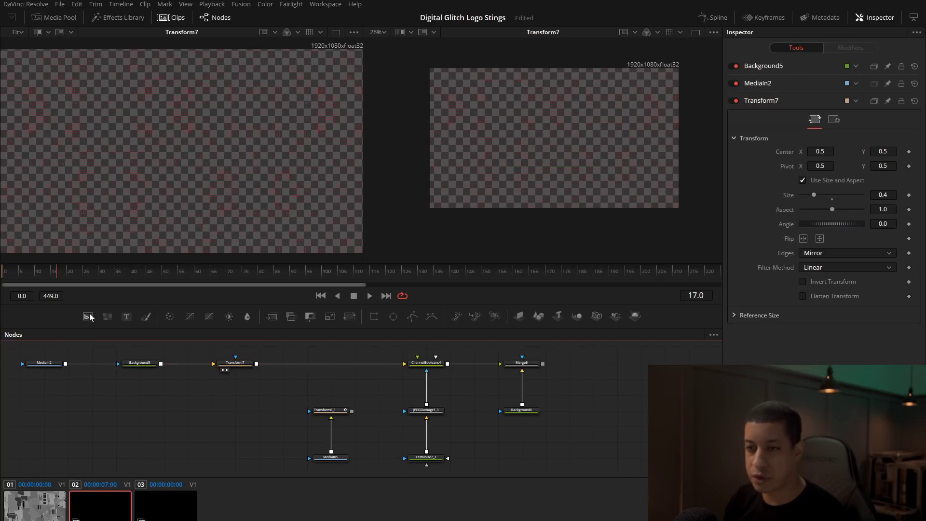
{"action": "left_click_drag", "start_coordinate": [90, 317], "coordinate": [242, 415]}
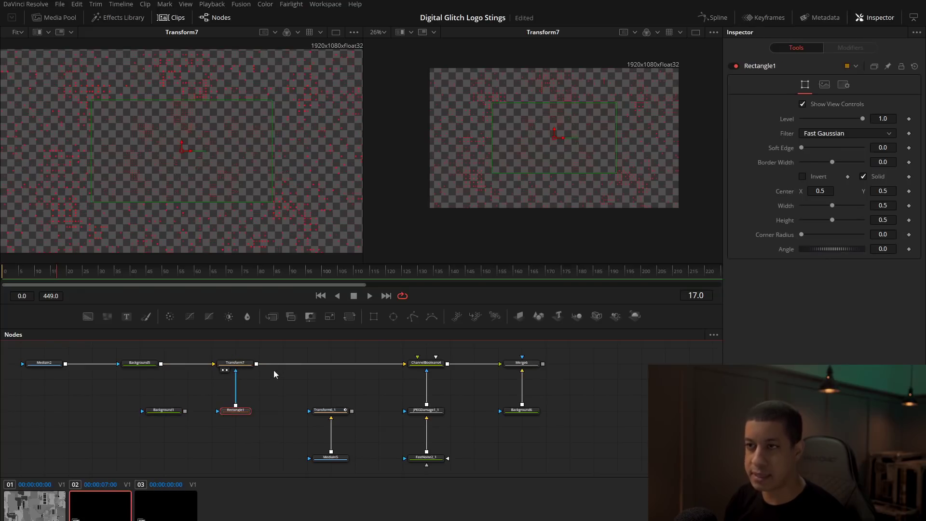
- Compare Transform7's settings with its mask and shift the Rectangle1 centre to about X 0.58, Y 0.39
{"action": "left_click", "coordinate": [243, 367]}
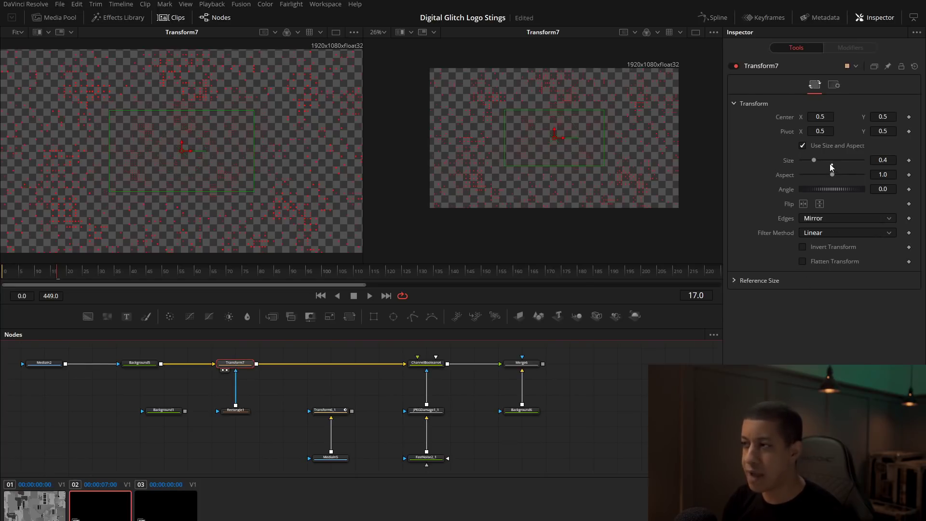
{"action": "left_click", "coordinate": [236, 411]}
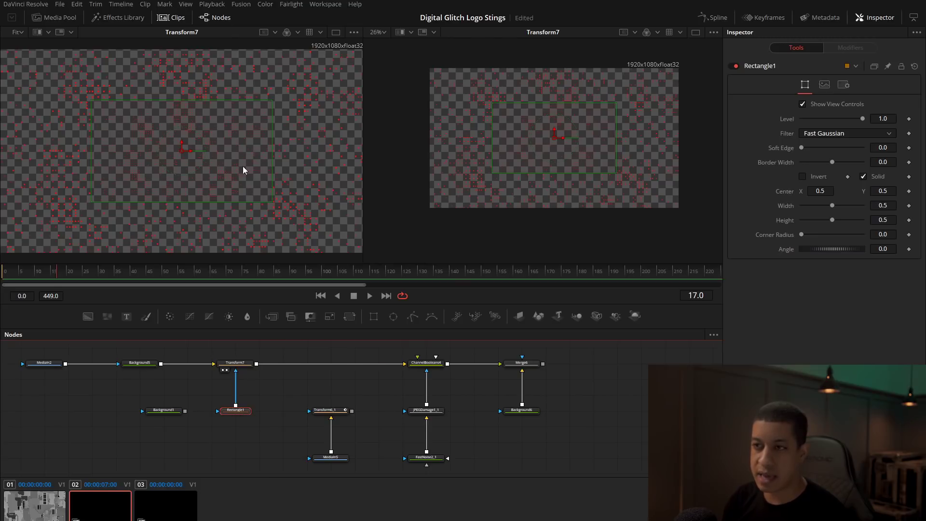
{"action": "left_click_drag", "start_coordinate": [182, 150], "coordinate": [209, 180]}
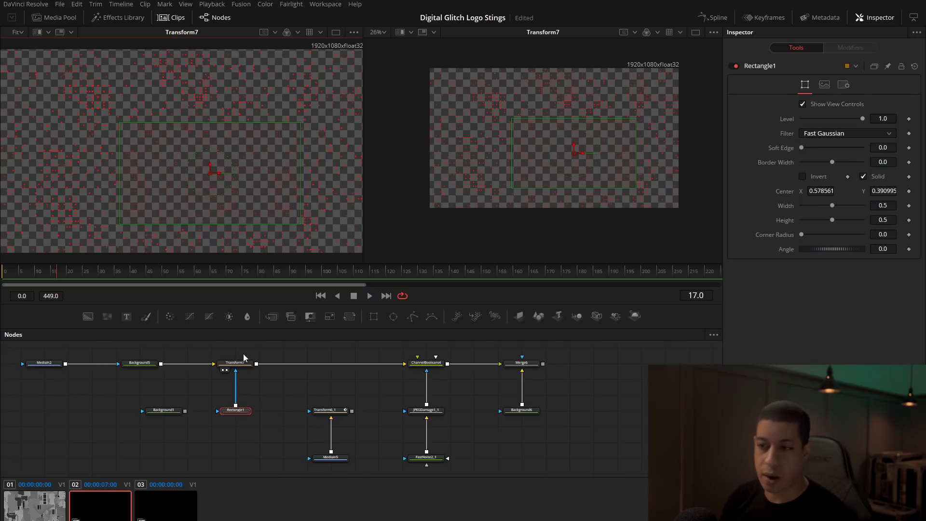
- Shift Transform7's centre to about X 0.44, Y 0.72 and the Rectangle1 mask's centre to about X 0.42, Y 0.39
{"action": "left_click", "coordinate": [235, 362]}
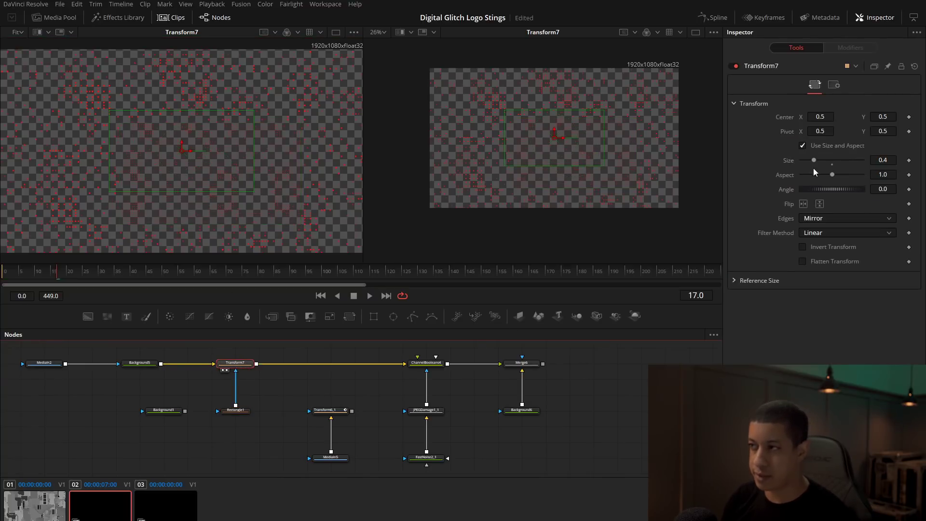
{"action": "left_click_drag", "start_coordinate": [182, 150], "coordinate": [160, 104]}
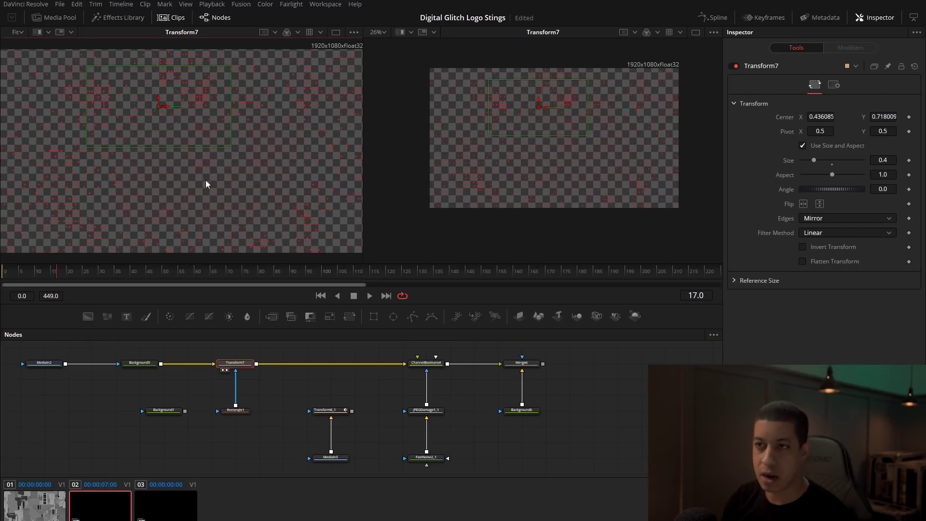
{"action": "left_click", "coordinate": [236, 410]}
{"action": "left_click_drag", "start_coordinate": [209, 176], "coordinate": [159, 174]}
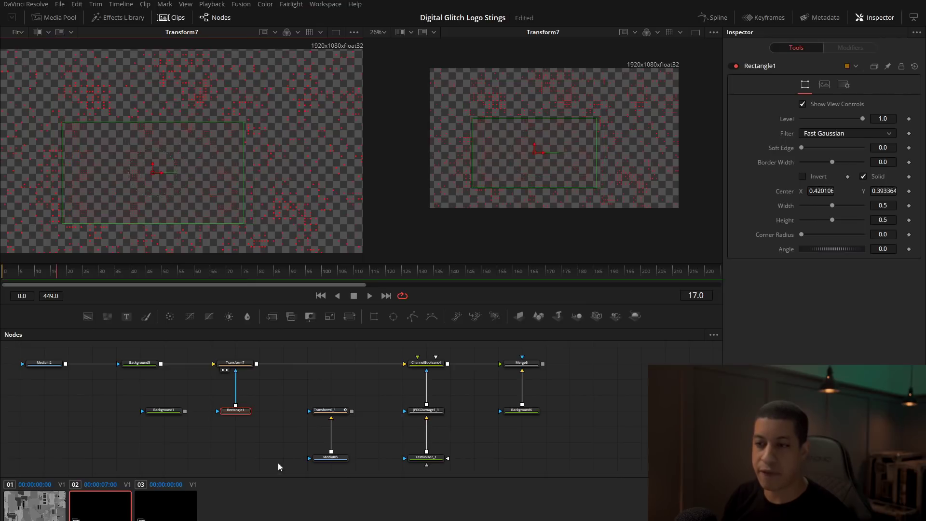
- View the Rectangle1 mask on its own in the first viewer, return to Transform7's output, and show Transform7's settings
{"action": "left_click_drag", "start_coordinate": [243, 415], "coordinate": [169, 124]}
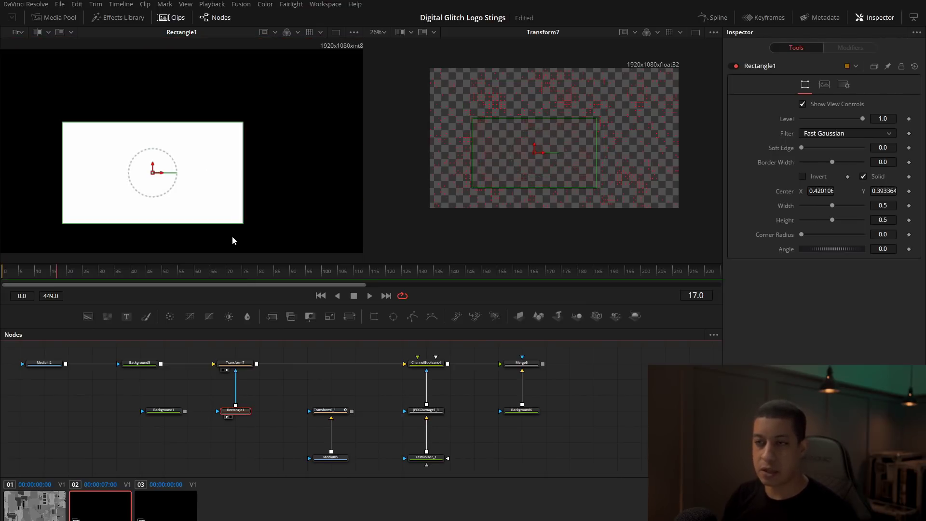
{"action": "left_click", "coordinate": [279, 401]}
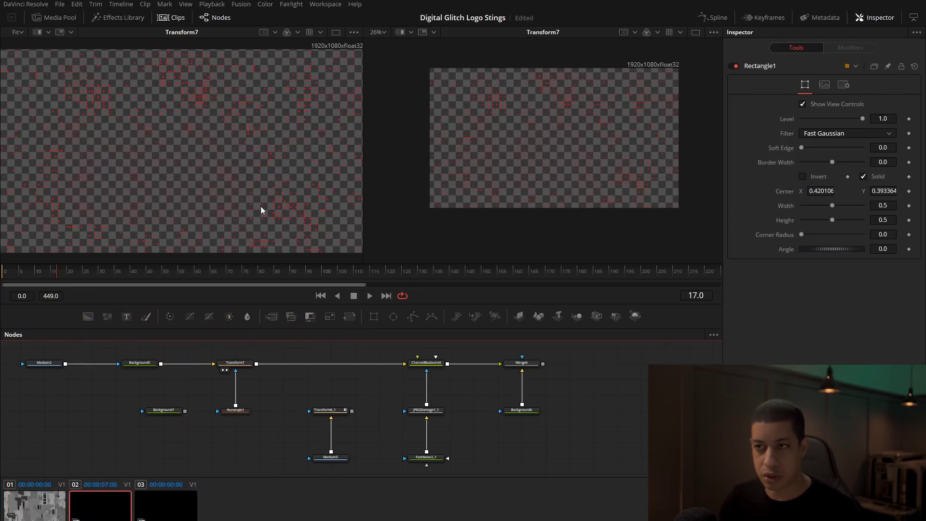
{"action": "left_click", "coordinate": [240, 365]}
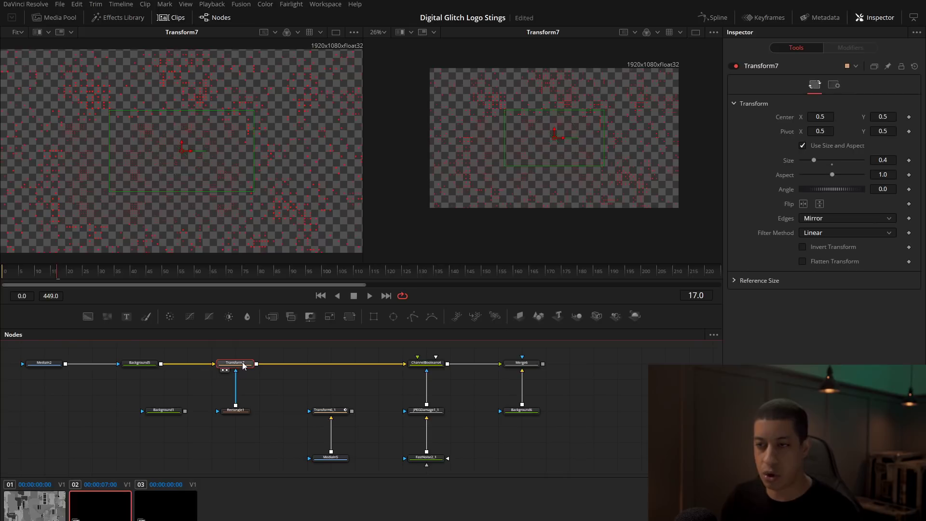
- Reposition the Rectangle1 mask's centre to about X 0.51, Y 0.42
{"action": "left_click", "coordinate": [236, 410]}
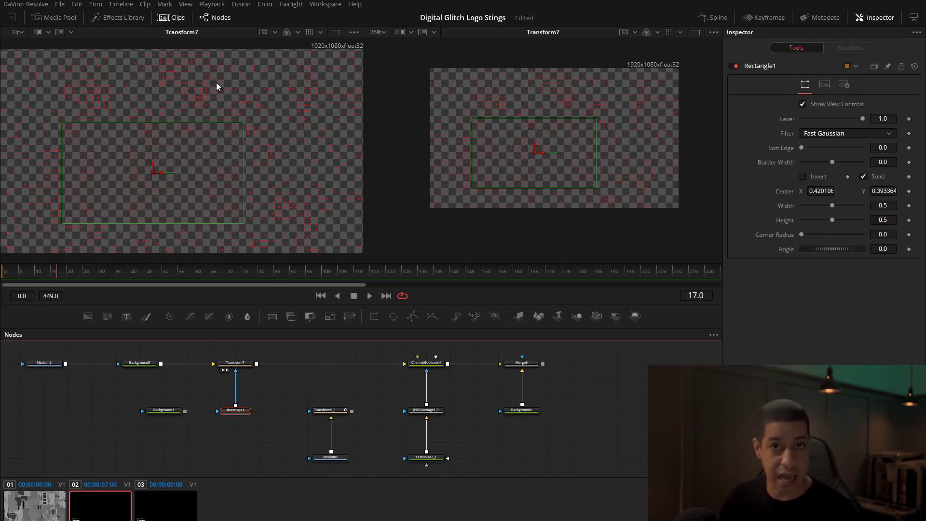
{"action": "left_click_drag", "start_coordinate": [161, 174], "coordinate": [186, 175]}
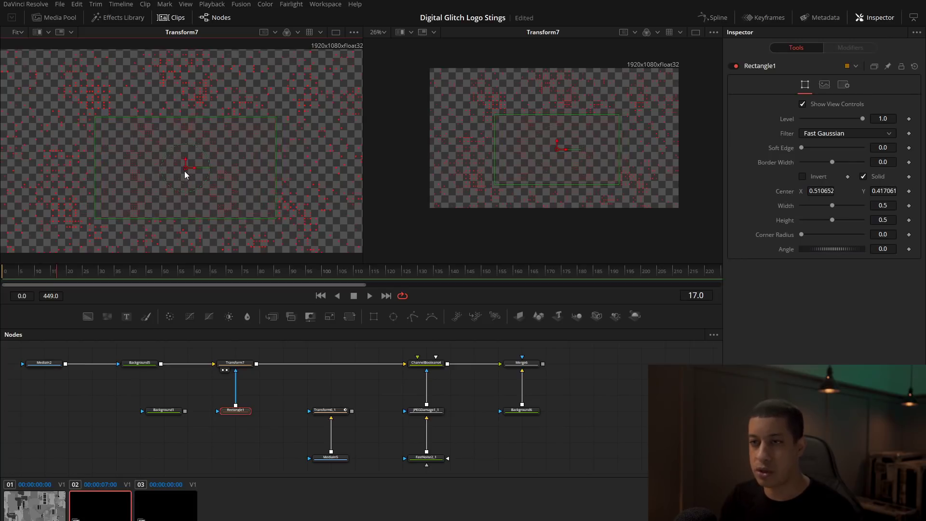
- View the Rectangle1 mask on its own, soften its edge to about 0.135, and return to Transform7's output
{"action": "left_click_drag", "start_coordinate": [153, 395], "coordinate": [140, 416]}
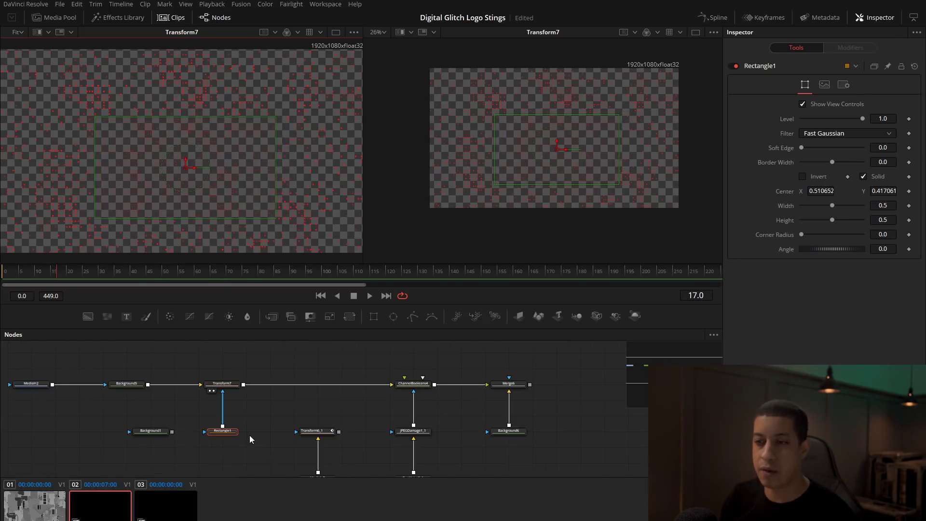
{"action": "scroll", "coordinate": [250, 435], "scroll_direction": "down", "scroll_amount": 2}
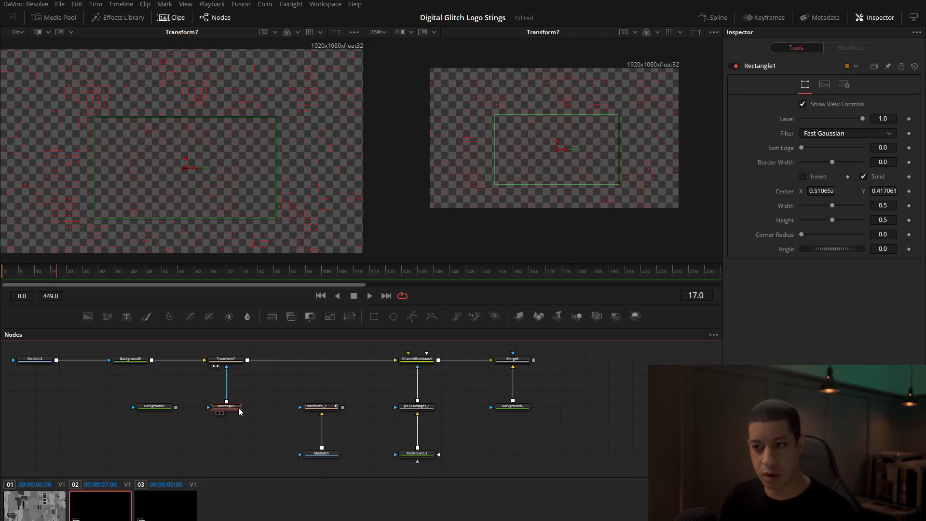
{"action": "key", "text": "1"}
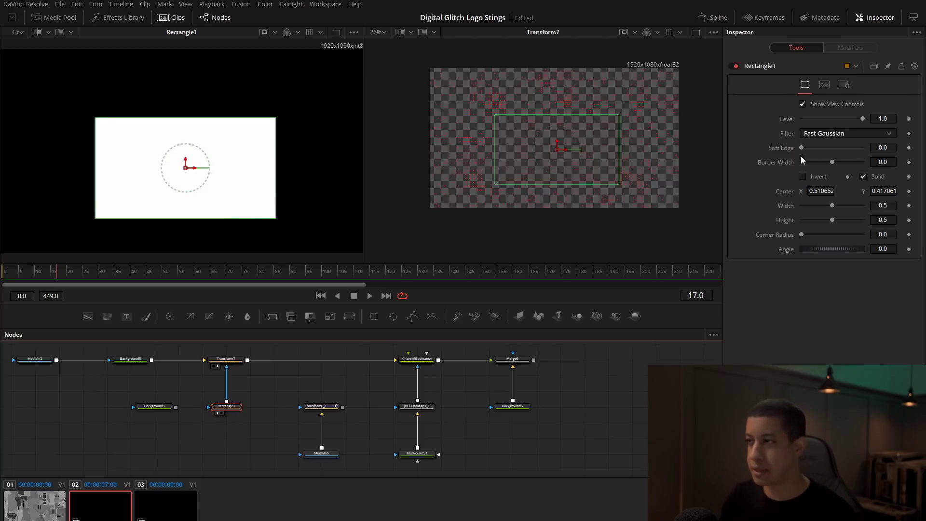
{"action": "left_click_drag", "start_coordinate": [801, 148], "coordinate": [842, 148]}
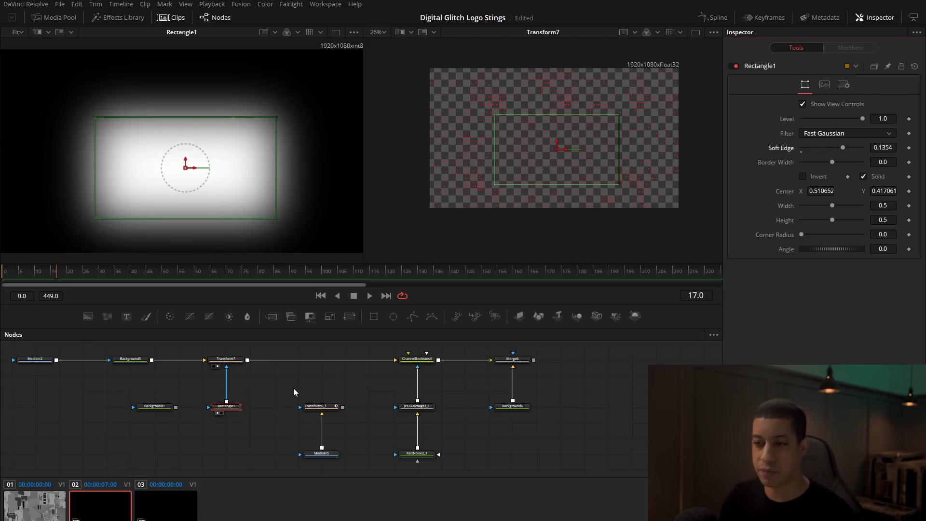
{"action": "key", "text": "1"}
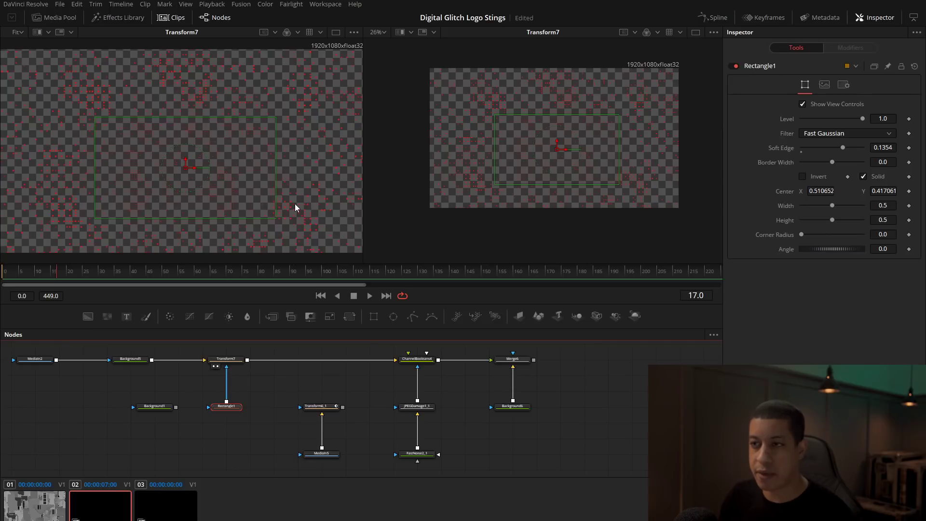
- Inspect the softened mask area in Transform7's output and shift the Rectangle1 centre to about X 0.65, Y 0.36
{"action": "scroll", "coordinate": [295, 207], "scroll_direction": "up", "scroll_amount": 5}
{"action": "scroll", "coordinate": [294, 206], "scroll_direction": "down", "scroll_amount": 2}
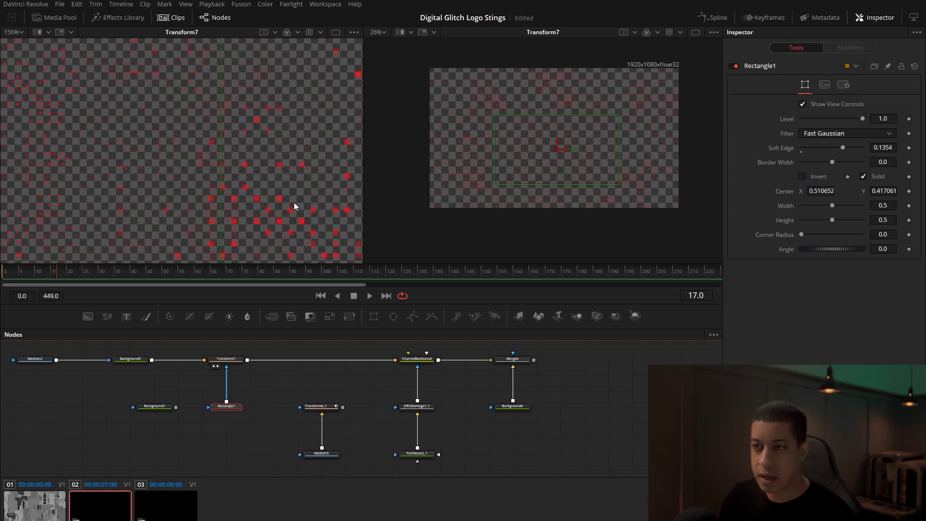
{"action": "scroll", "coordinate": [253, 222], "scroll_direction": "down", "scroll_amount": 2}
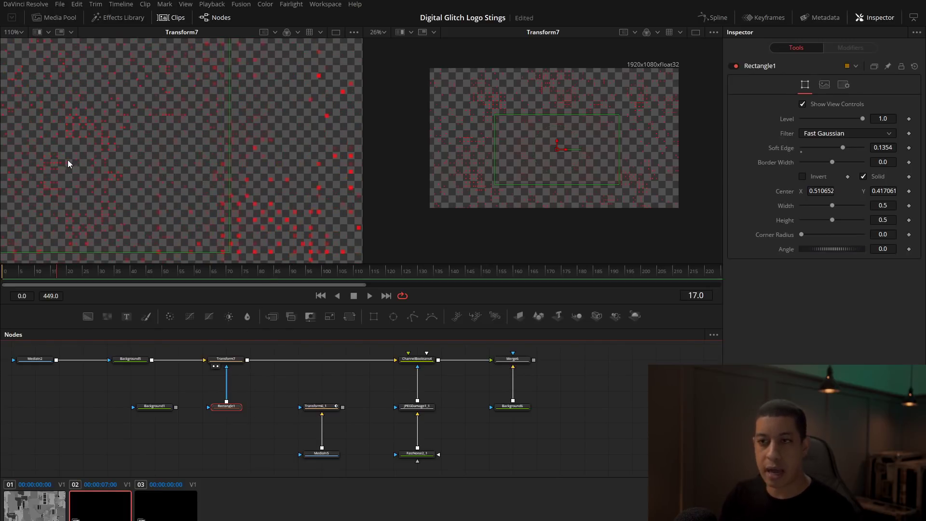
{"action": "scroll", "coordinate": [196, 203], "scroll_direction": "down", "scroll_amount": 5}
{"action": "left_click_drag", "start_coordinate": [106, 173], "coordinate": [169, 178]}
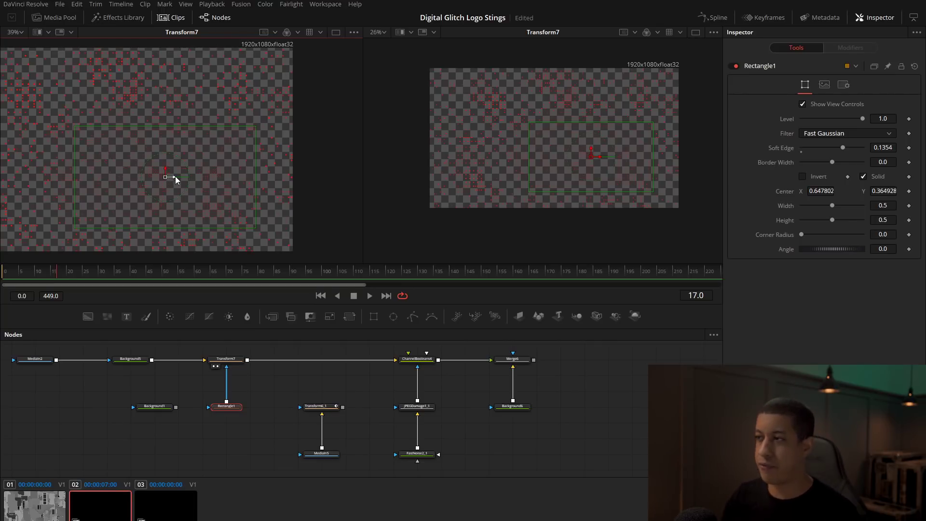
- Check Transform7's settings and move the Rectangle1 mask's centre to about X 0.58, Y 0.5
{"action": "left_click", "coordinate": [225, 359]}
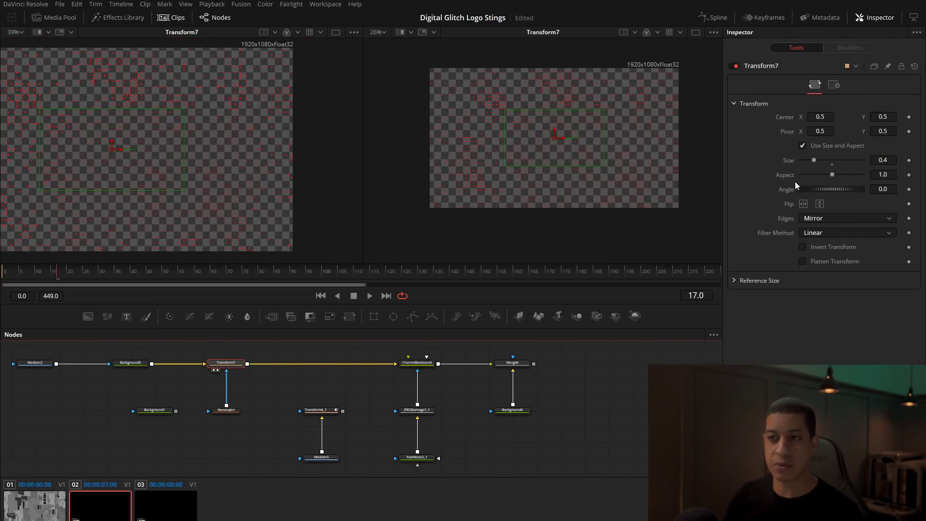
{"action": "left_click", "coordinate": [227, 410]}
{"action": "left_click_drag", "start_coordinate": [175, 176], "coordinate": [142, 150]}
- Feed a second rectangle mask into Rectangle1 and, while viewing Rectangle1, place the new mask's centre at about X 0.34, Y 0.68
{"action": "left_click", "coordinate": [154, 410]}
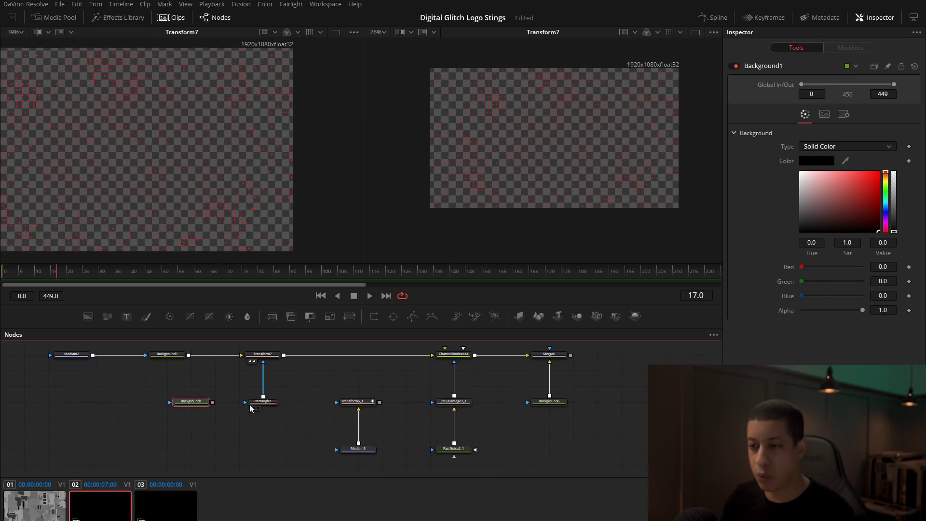
{"action": "left_click", "coordinate": [256, 401]}
{"action": "left_click_drag", "start_coordinate": [299, 387], "coordinate": [289, 413]}
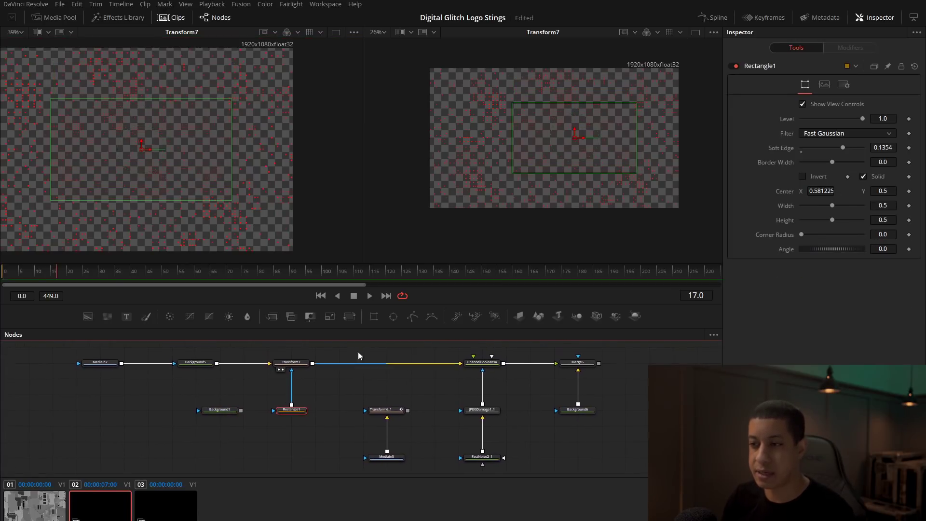
{"action": "left_click_drag", "start_coordinate": [373, 316], "coordinate": [293, 412]}
{"action": "left_click", "coordinate": [282, 416]}
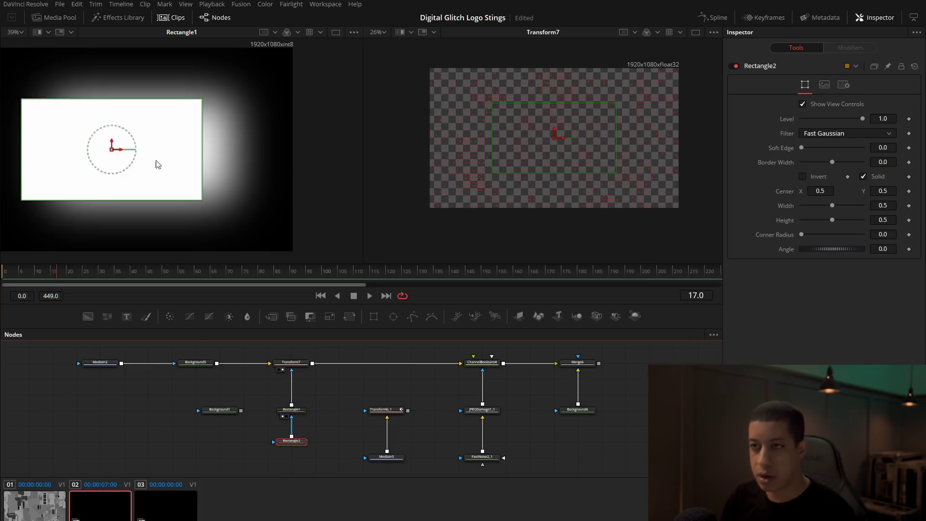
{"action": "left_click_drag", "start_coordinate": [205, 145], "coordinate": [141, 95]}
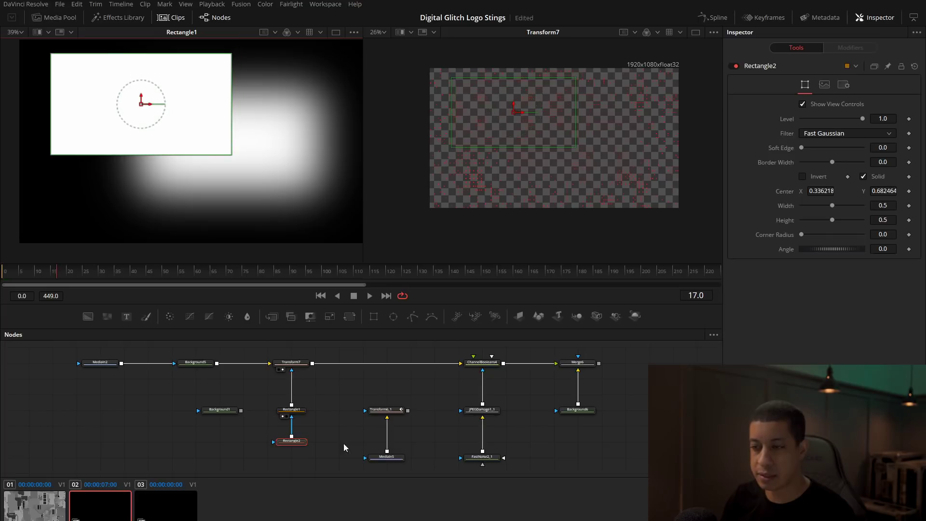
- Set Rectangle1's Paint Mode to Subtract and Soft Edge to 0, and view Transform7 in the first viewer
{"action": "left_click", "coordinate": [297, 410]}
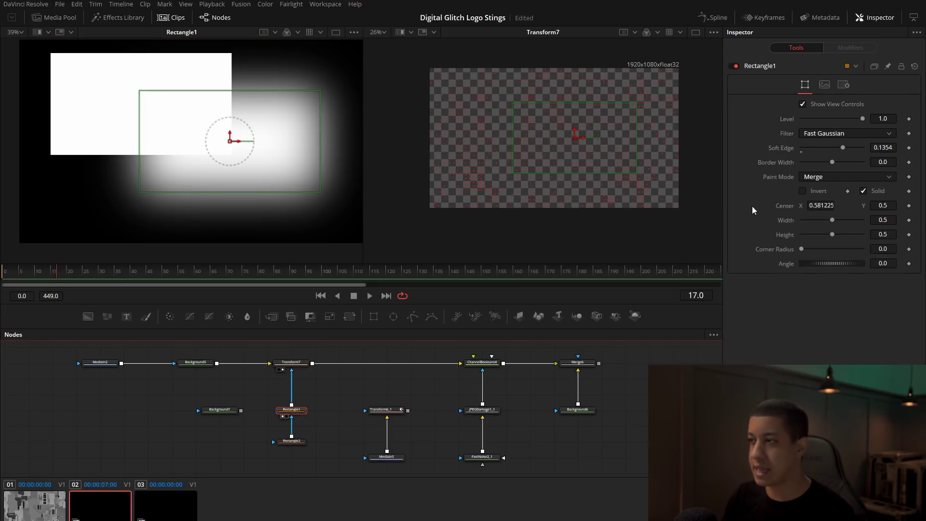
{"action": "left_click", "coordinate": [864, 176]}
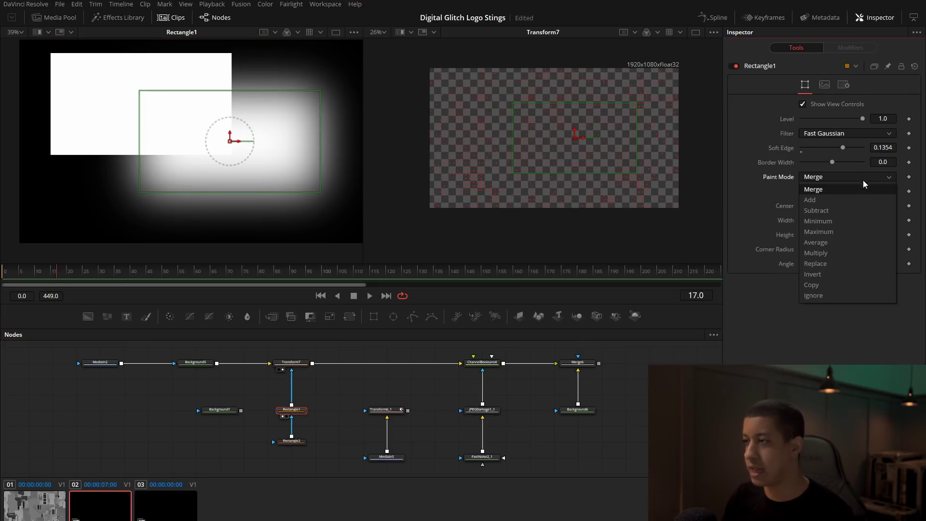
{"action": "left_click", "coordinate": [865, 212]}
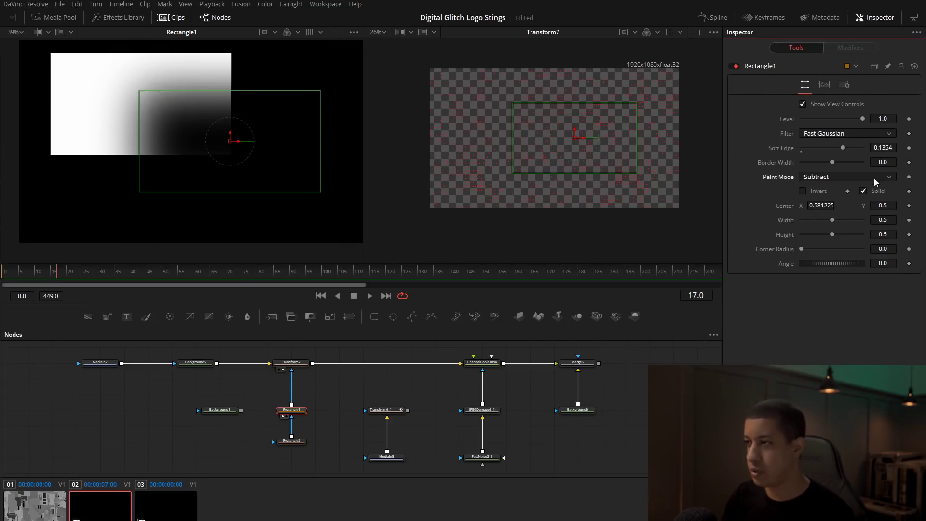
{"action": "left_click", "coordinate": [801, 148]}
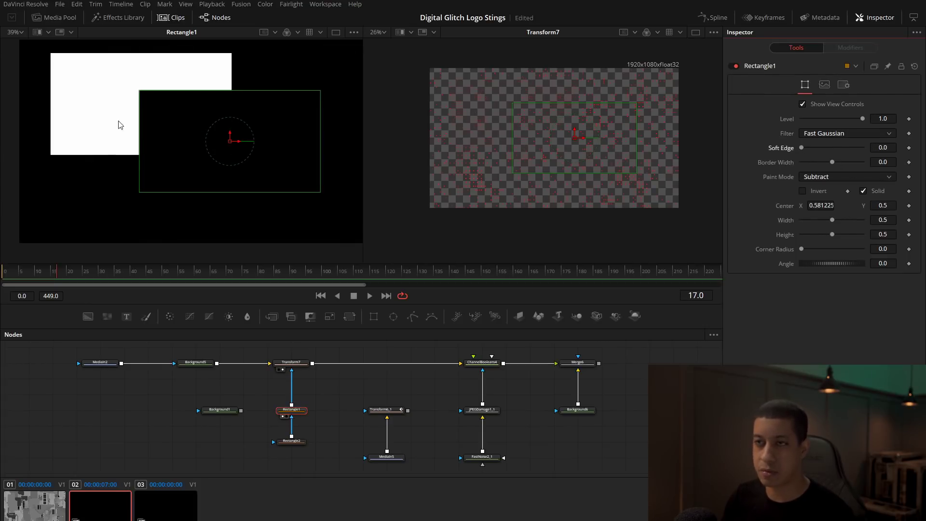
{"action": "left_click", "coordinate": [279, 370]}
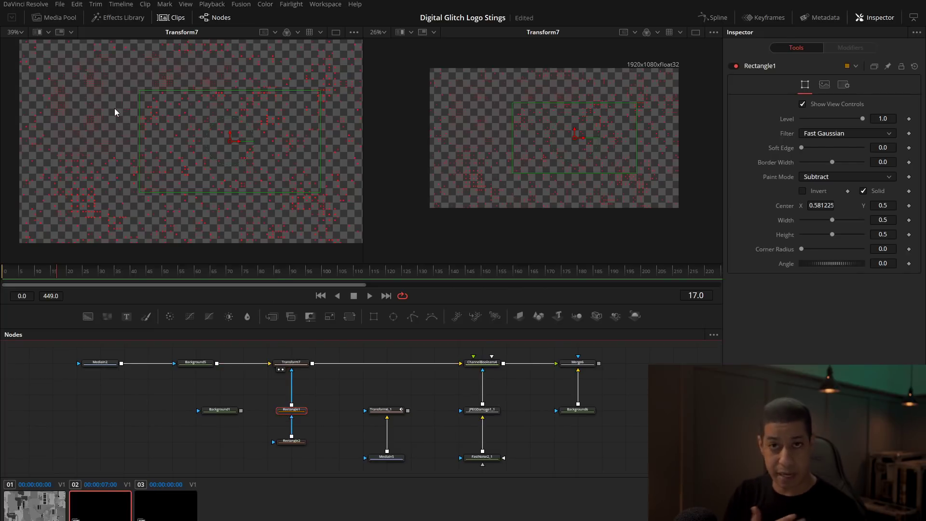
- View the MediaIn5 texture fitted in the first viewer and connect Transform6_1 as Transform7's mask in place of Rectangle1
{"action": "left_click_drag", "start_coordinate": [383, 459], "coordinate": [183, 146]}
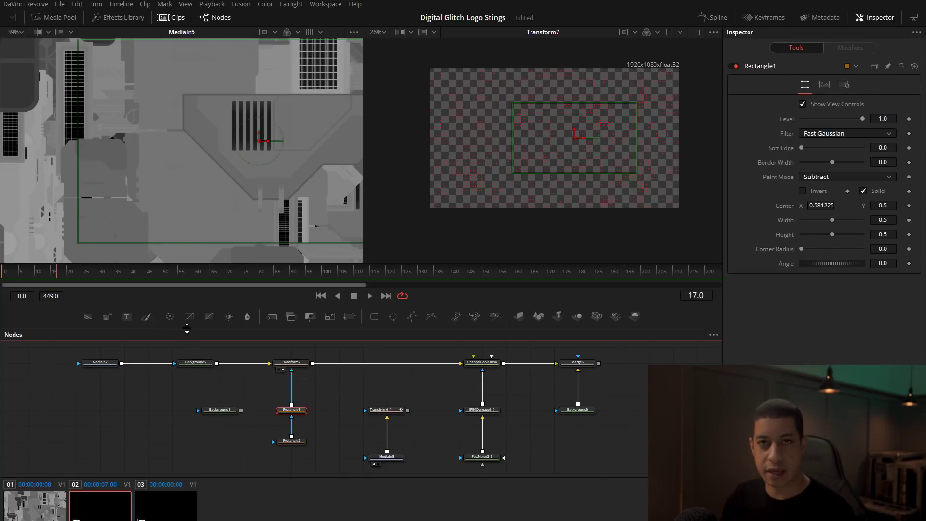
{"action": "left_click", "coordinate": [15, 31]}
{"action": "left_click", "coordinate": [21, 45]}
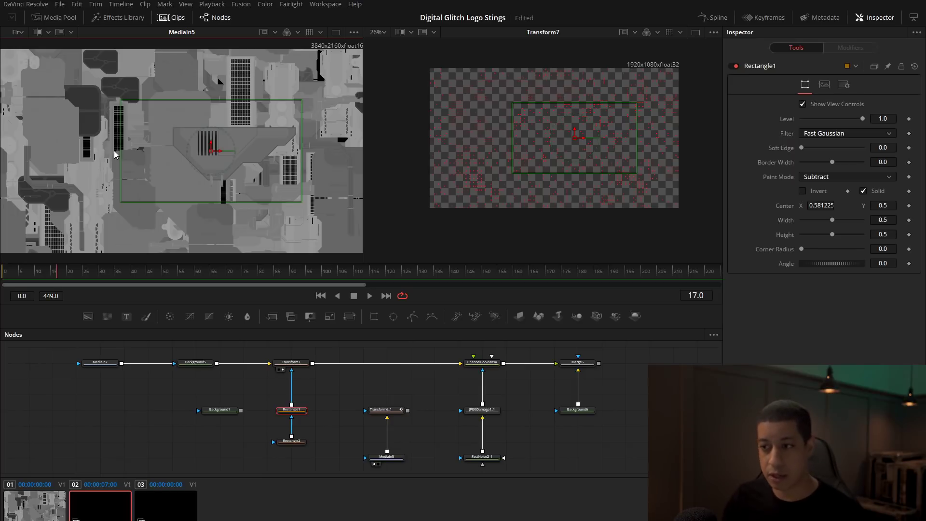
{"action": "left_click_drag", "start_coordinate": [386, 459], "coordinate": [338, 460]}
{"action": "left_click_drag", "start_coordinate": [408, 404], "coordinate": [364, 357]}
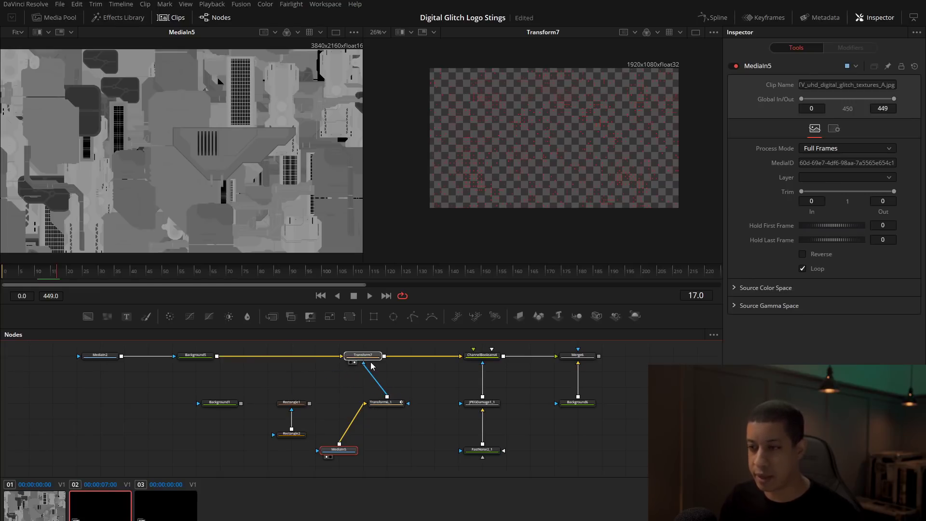
- View Transform6_1 in a single enlarged viewer and play back the texture's animated horizontal movement
{"action": "left_click", "coordinate": [378, 417]}
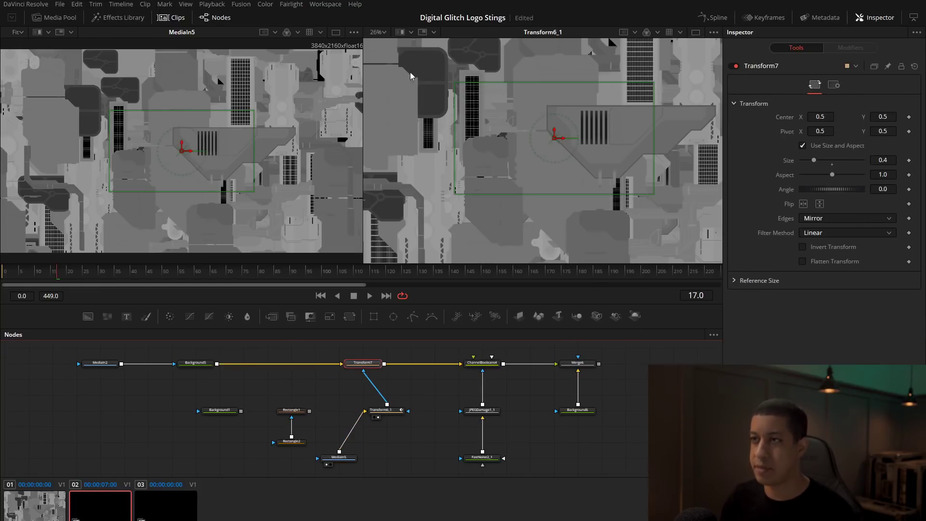
{"action": "left_click", "coordinate": [378, 32]}
{"action": "left_click", "coordinate": [381, 48]}
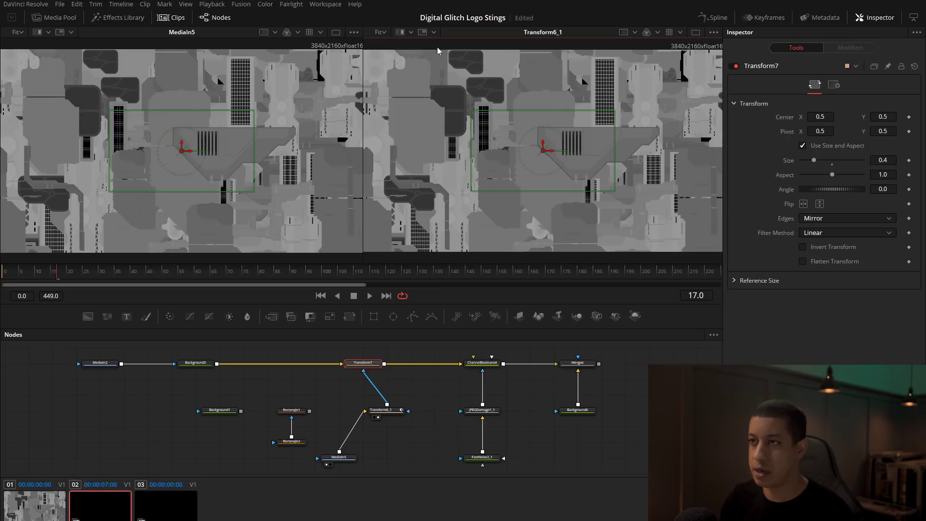
{"action": "left_click", "coordinate": [695, 33]}
{"action": "left_click", "coordinate": [385, 410]}
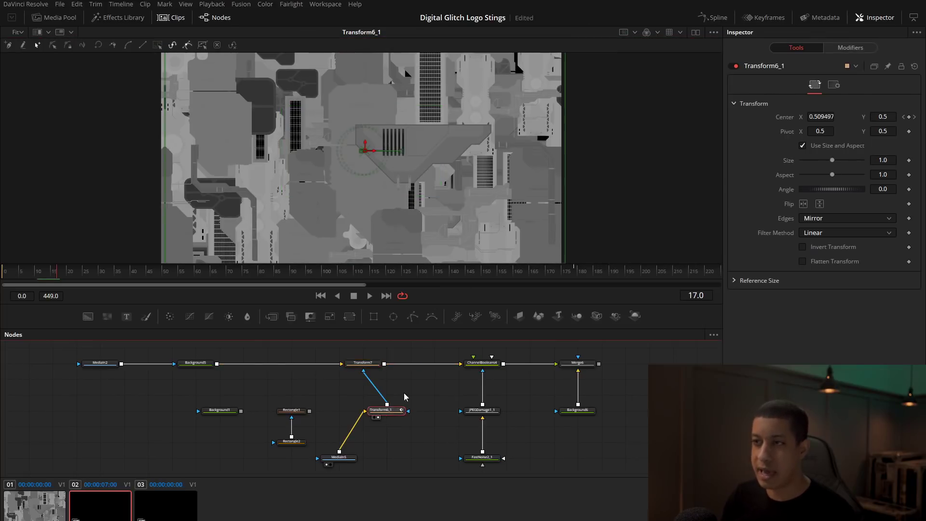
{"action": "scroll", "coordinate": [511, 224], "scroll_direction": "down", "scroll_amount": 3}
{"action": "scroll", "coordinate": [510, 224], "scroll_direction": "up", "scroll_amount": 3}
{"action": "key", "text": "space"}
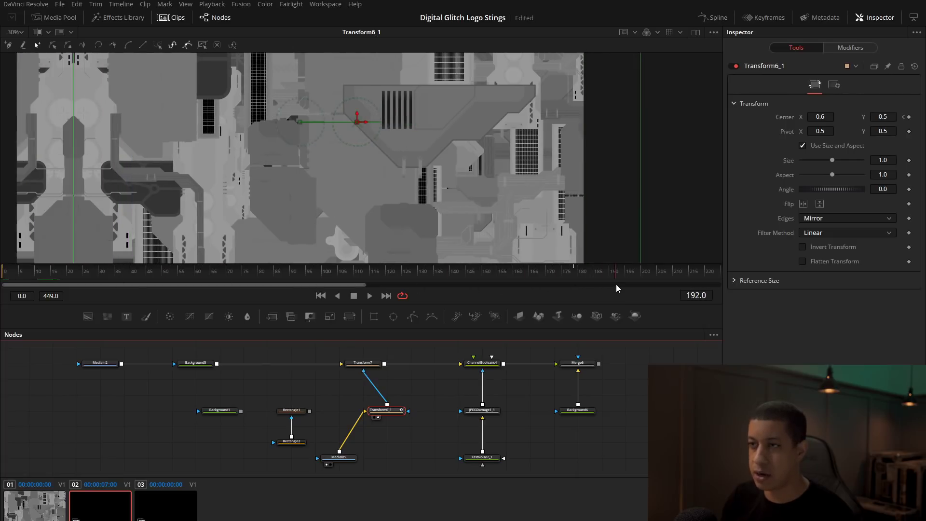
{"action": "key", "text": "space"}
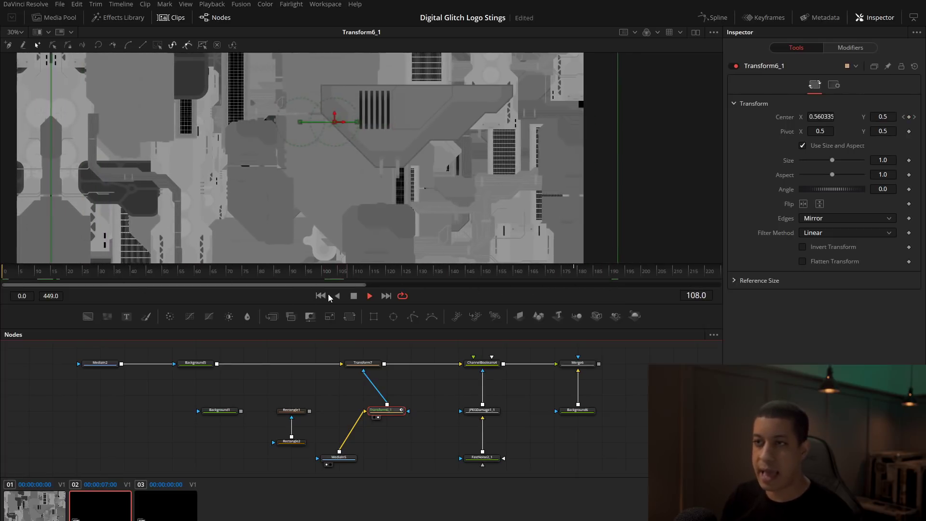
{"action": "key", "text": "space"}
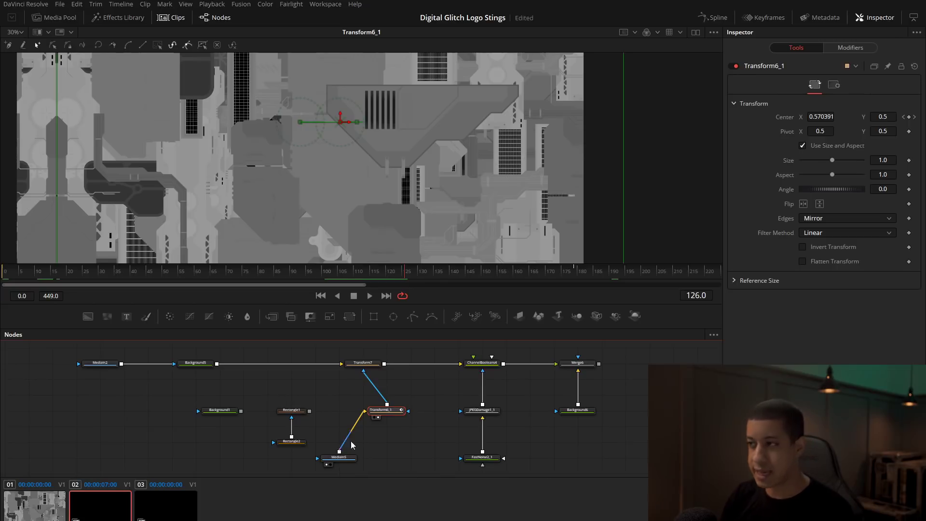
- Try Canvas as Transform6_1's Edges mode for comparison and restore Mirror
{"action": "left_click", "coordinate": [837, 220]}
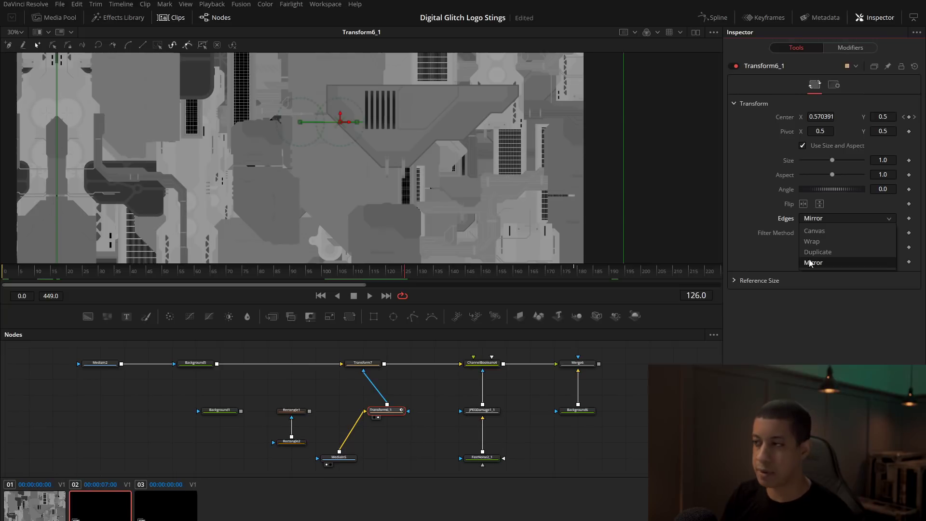
{"action": "left_click", "coordinate": [820, 230]}
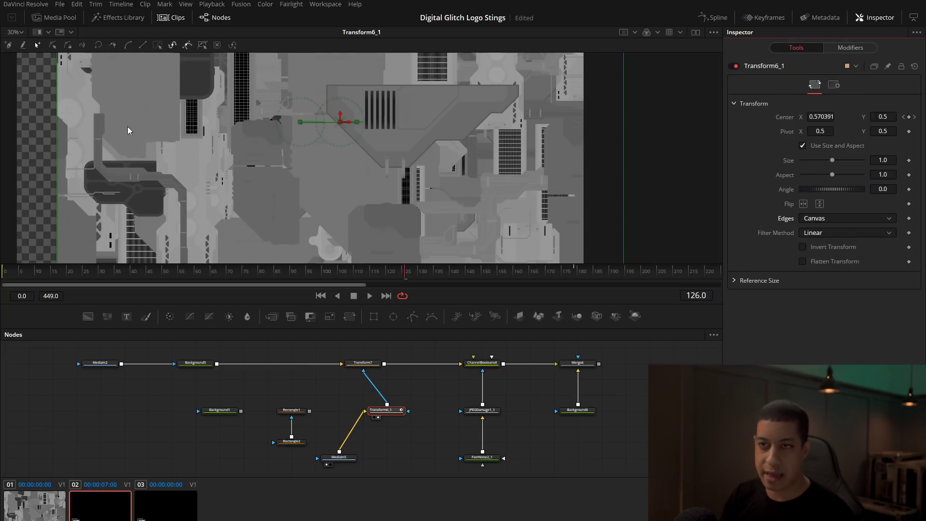
{"action": "left_click", "coordinate": [838, 219]}
{"action": "left_click", "coordinate": [819, 260]}
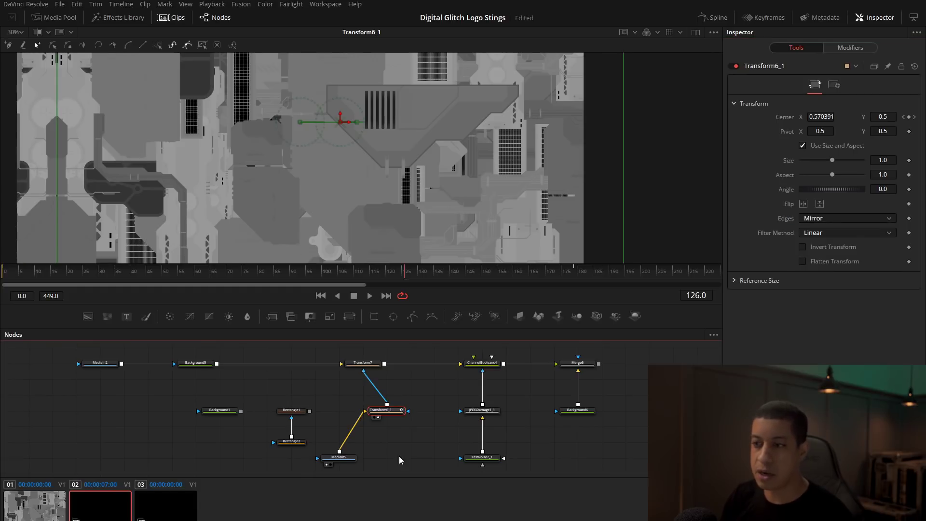
- Go to frame 4, line up MediaIn5 and Transform6_1 beneath Transform7, and view Transform7's output, saving the project
{"action": "left_click", "coordinate": [18, 271]}
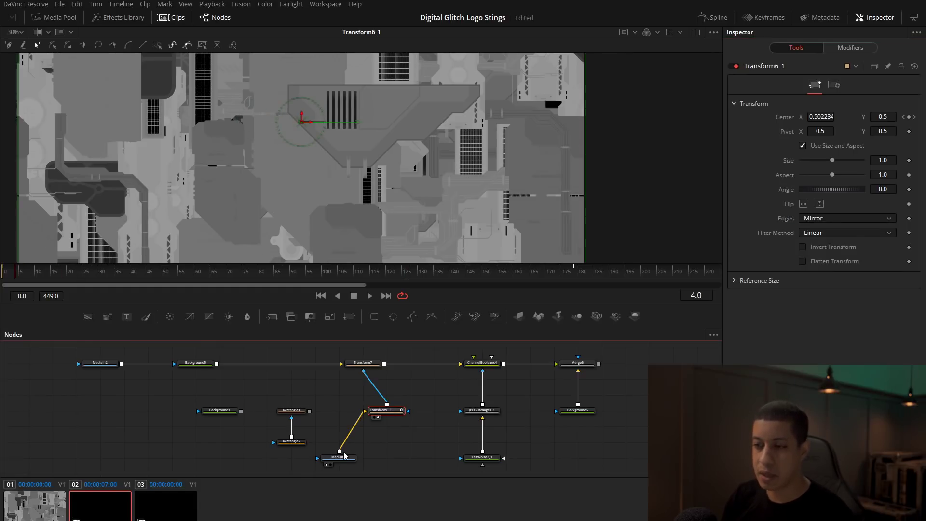
{"action": "left_click_drag", "start_coordinate": [345, 453], "coordinate": [369, 446]}
{"action": "left_click_drag", "start_coordinate": [384, 403], "coordinate": [309, 159]}
{"action": "key", "text": "ctrl+s"}
- Add a Background node beside Transform7 and change Background5's colour to yellow with a hue of about 0.168
{"action": "left_click_drag", "start_coordinate": [88, 316], "coordinate": [418, 413]}
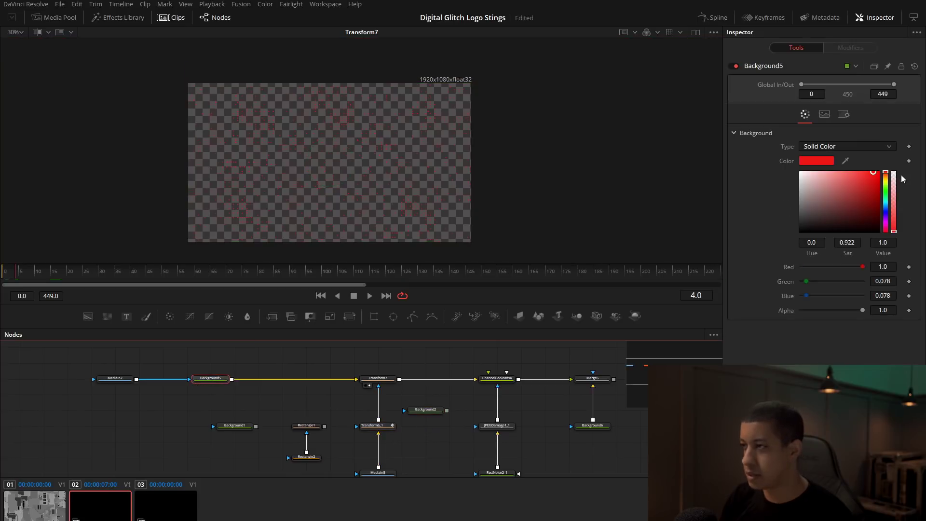
{"action": "left_click", "coordinate": [886, 181]}
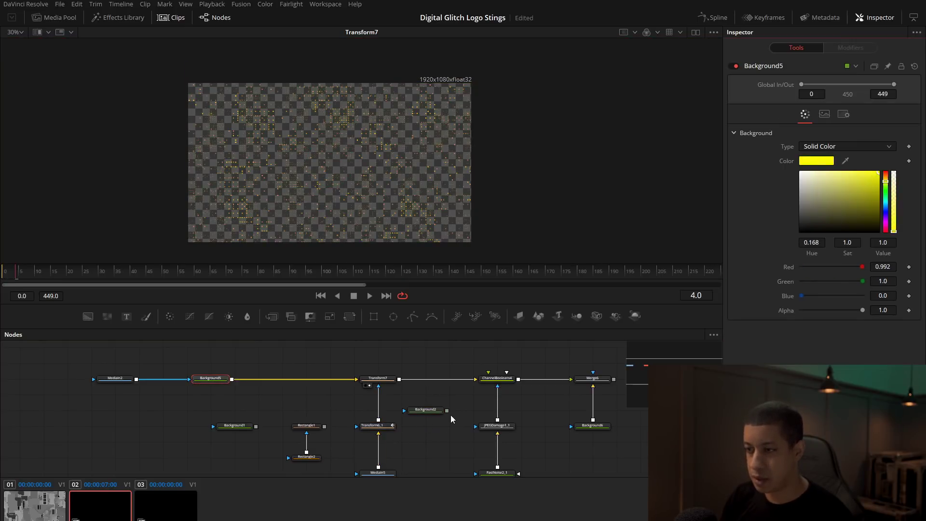
- Merge Transform7's output over the new black background and view the merge fitted to the viewer, saving the project
{"action": "left_click_drag", "start_coordinate": [399, 379], "coordinate": [447, 413]}
{"action": "key", "text": "1"}
{"action": "key", "text": "ctrl+s"}
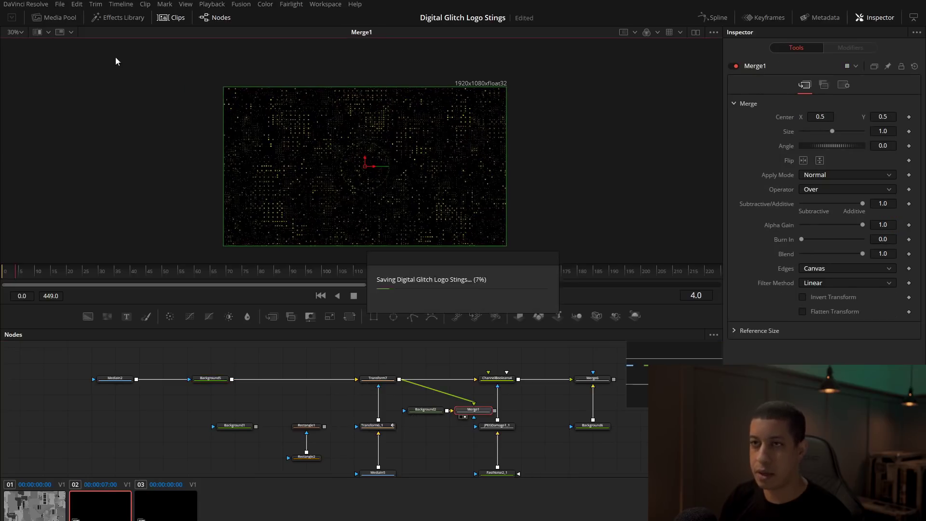
{"action": "left_click", "coordinate": [19, 32]}
{"action": "left_click", "coordinate": [21, 48]}
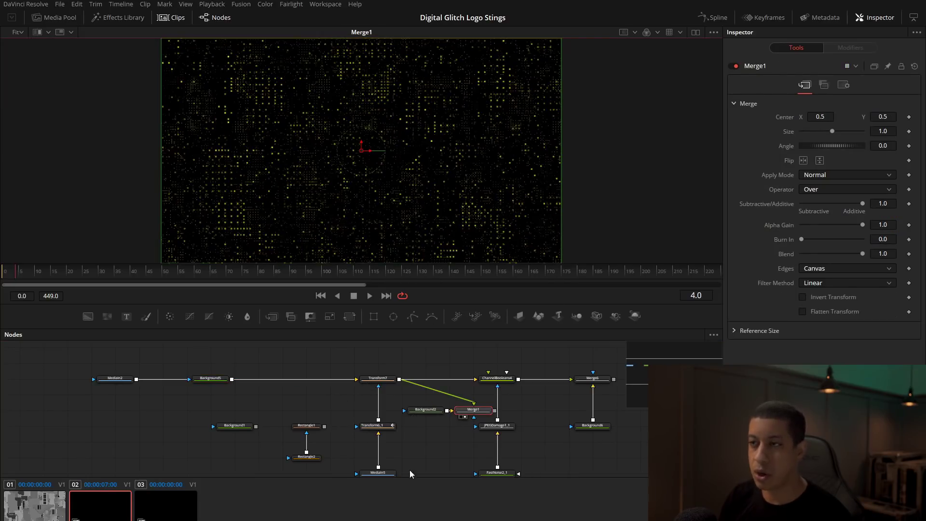
- Rearrange the node graph so Background2 sits directly beneath Merge1, feeding it from below
{"action": "mouse_move", "coordinate": [440, 411]}
{"action": "left_mouse_down"}
{"action": "mouse_move", "coordinate": [442, 442]}
{"action": "mouse_move", "coordinate": [438, 394]}
{"action": "left_mouse_up"}
{"action": "left_click_drag", "start_coordinate": [429, 442], "coordinate": [452, 443]}
{"action": "left_click_drag", "start_coordinate": [455, 397], "coordinate": [456, 412]}
{"action": "scroll", "coordinate": [408, 443], "scroll_direction": "up", "scroll_amount": 2}
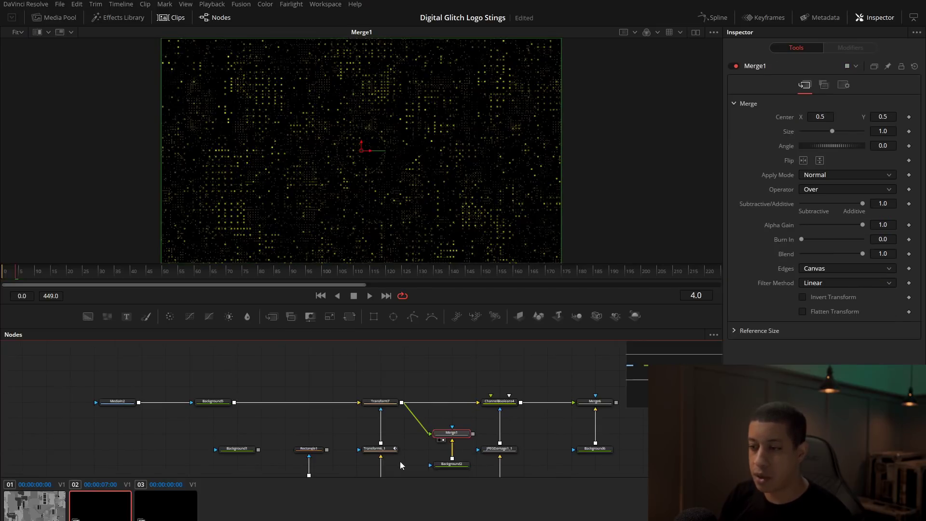
- Split the display into two viewers with Transform6_1 shown beside Merge1, and go to frame 14
{"action": "scroll", "coordinate": [400, 461], "scroll_direction": "down", "scroll_amount": 4}
{"action": "left_click", "coordinate": [695, 32]}
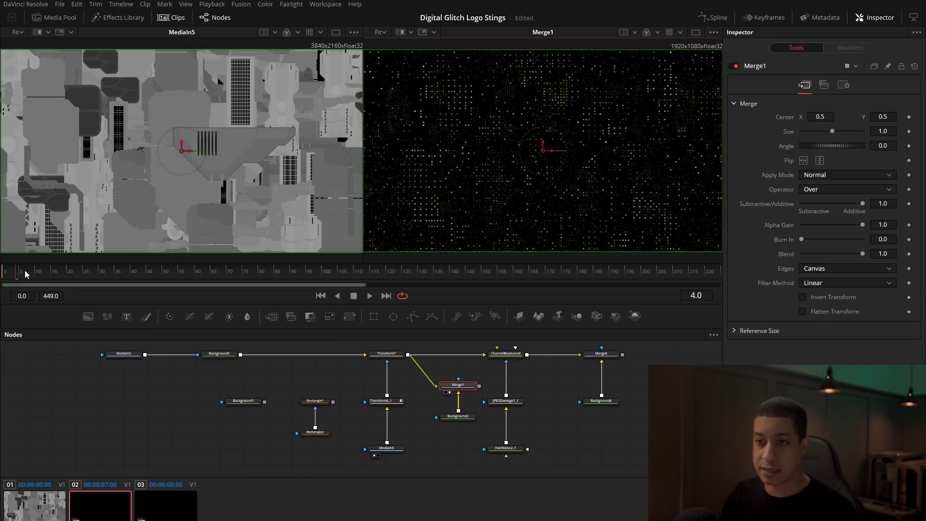
{"action": "left_click", "coordinate": [374, 408]}
{"action": "left_click_drag", "start_coordinate": [79, 273], "coordinate": [48, 279]}
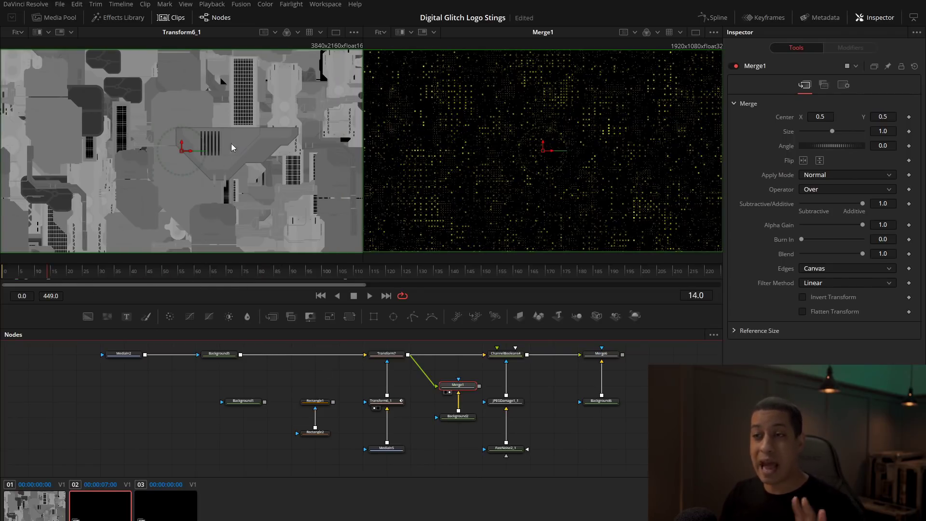
- Select Transform7, then scrub and play the animation to compare the Transform6_1 texture with Merge1's dots
{"action": "left_click", "coordinate": [386, 354]}
{"action": "scroll", "coordinate": [390, 362], "scroll_direction": "up", "scroll_amount": 1}
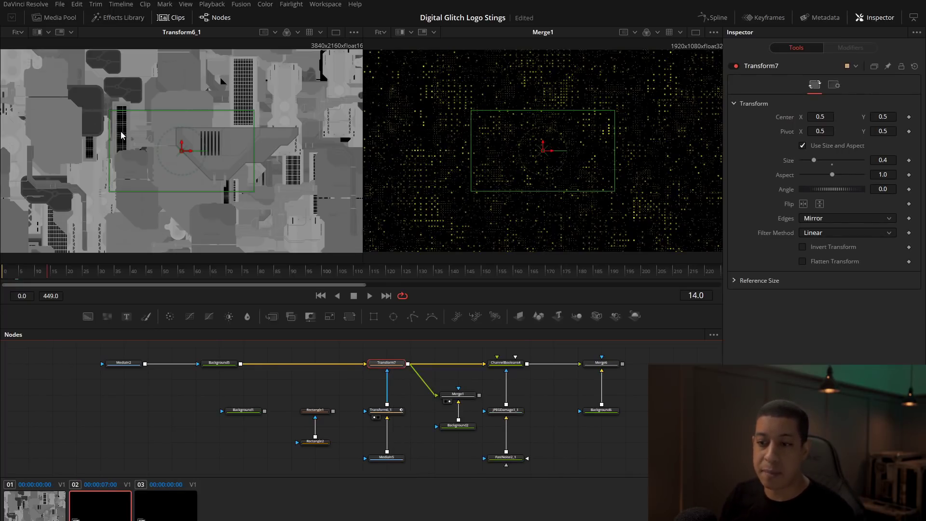
{"action": "left_click_drag", "start_coordinate": [83, 282], "coordinate": [149, 280]}
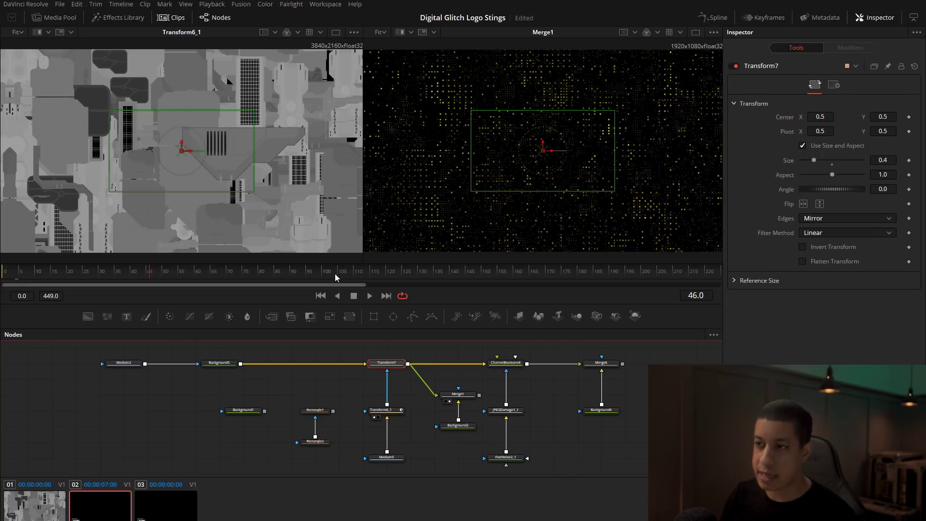
{"action": "left_click_drag", "start_coordinate": [214, 283], "coordinate": [22, 279]}
{"action": "left_click", "coordinate": [370, 296]}
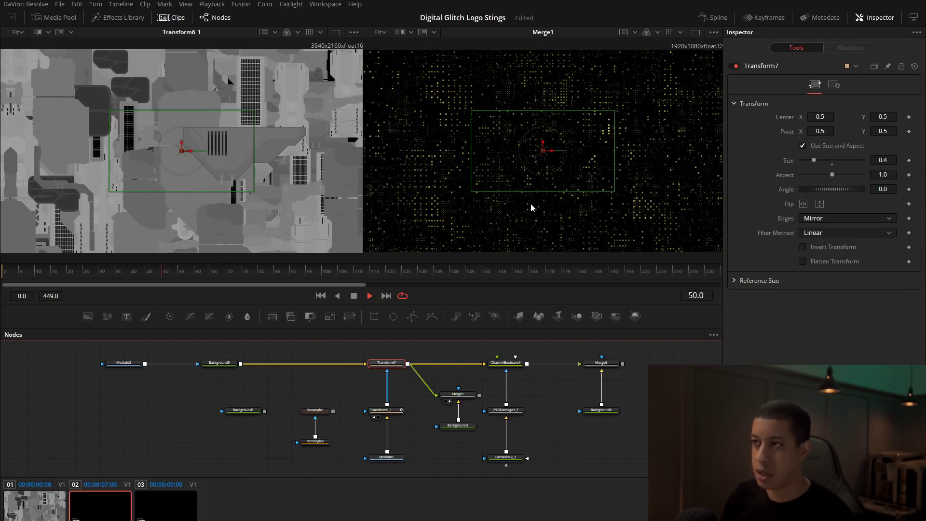
{"action": "key", "text": "space"}
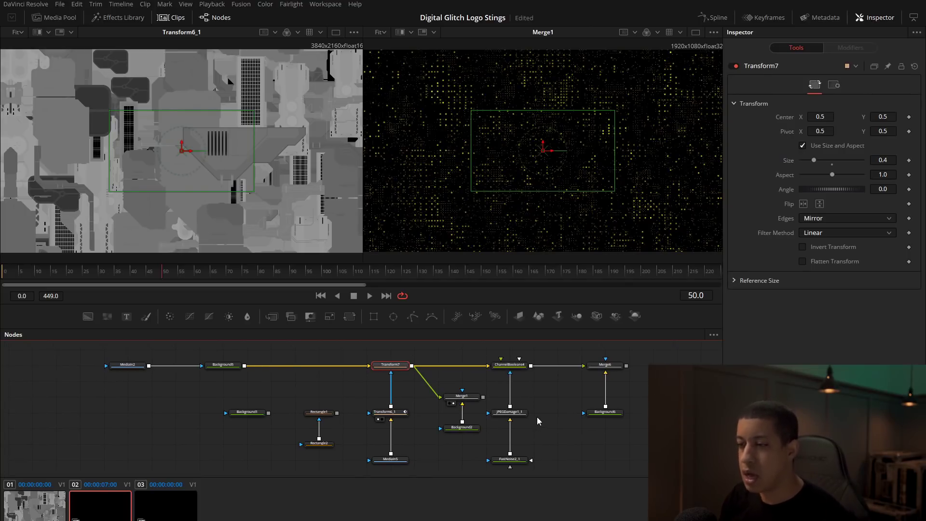
- View ChannelBooleans4's output beside Transform6_1 and disconnect Merge1 from Transform7
{"action": "left_click_drag", "start_coordinate": [537, 419], "coordinate": [514, 407]}
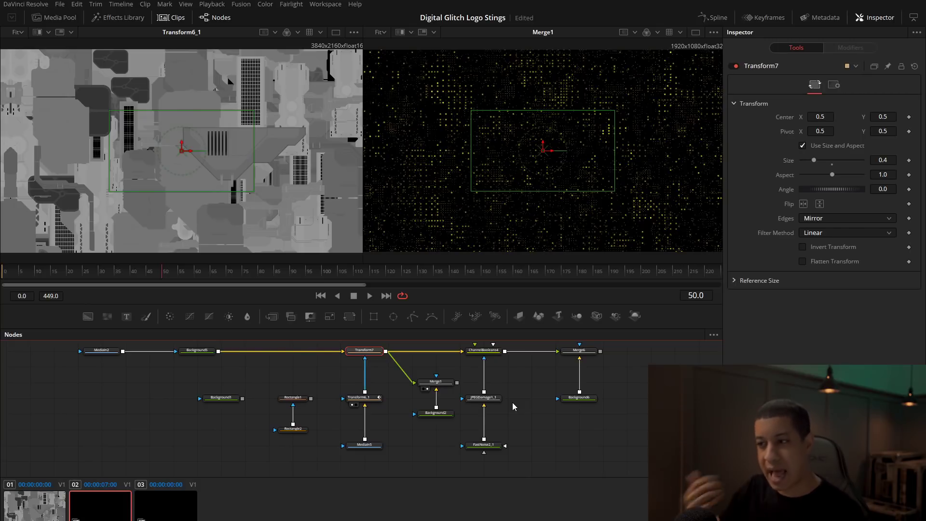
{"action": "scroll", "coordinate": [510, 405], "scroll_direction": "up", "scroll_amount": 2}
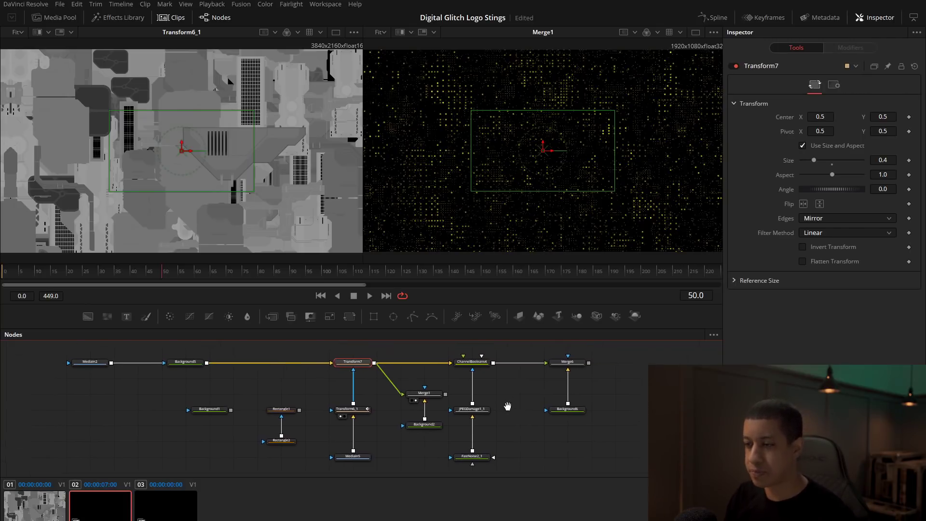
{"action": "left_click_drag", "start_coordinate": [472, 371], "coordinate": [507, 203]}
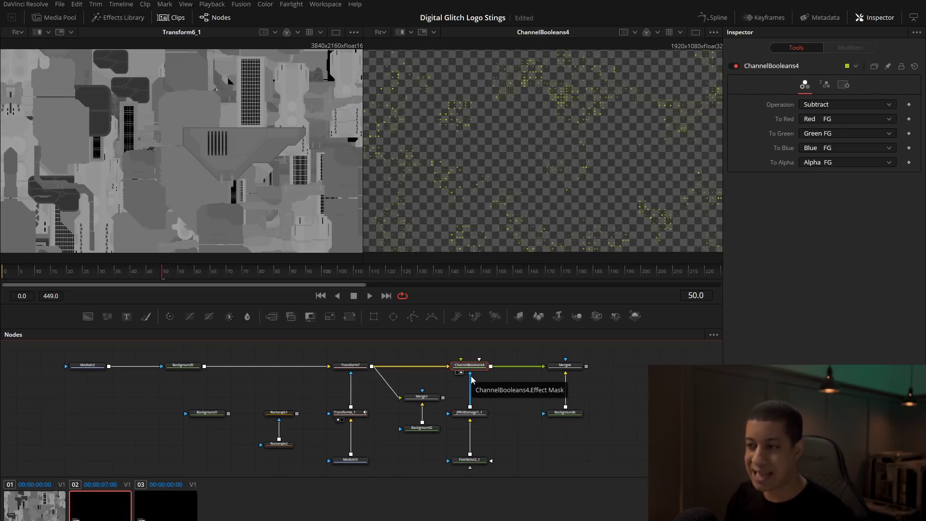
{"action": "left_click_drag", "start_coordinate": [394, 397], "coordinate": [416, 378]}
- Examine the outputs of Merge6, FastNoise2_1 and JPEGDamage1_1 in the second viewer, hiding the clip thumbnails
{"action": "left_click_drag", "start_coordinate": [593, 355], "coordinate": [533, 414]}
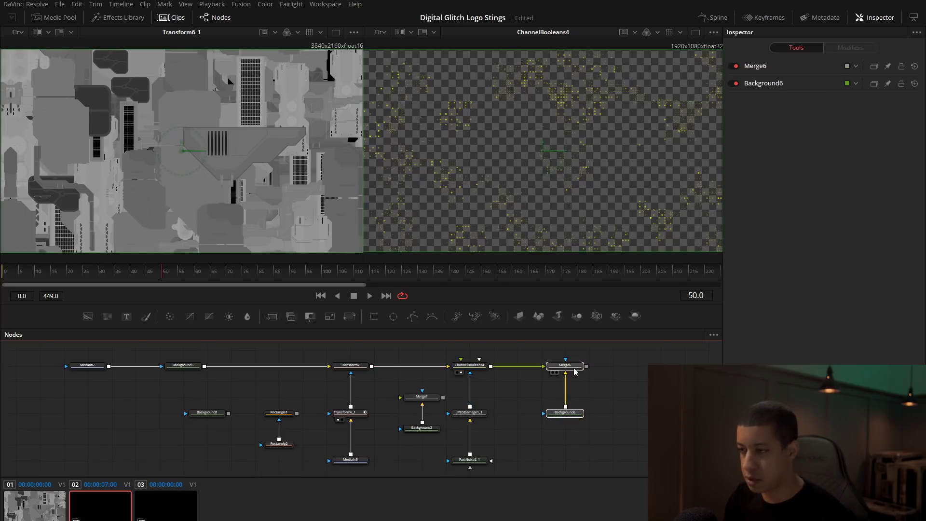
{"action": "left_click_drag", "start_coordinate": [569, 366], "coordinate": [576, 208]}
{"action": "scroll", "coordinate": [632, 369], "scroll_direction": "right", "scroll_amount": 2}
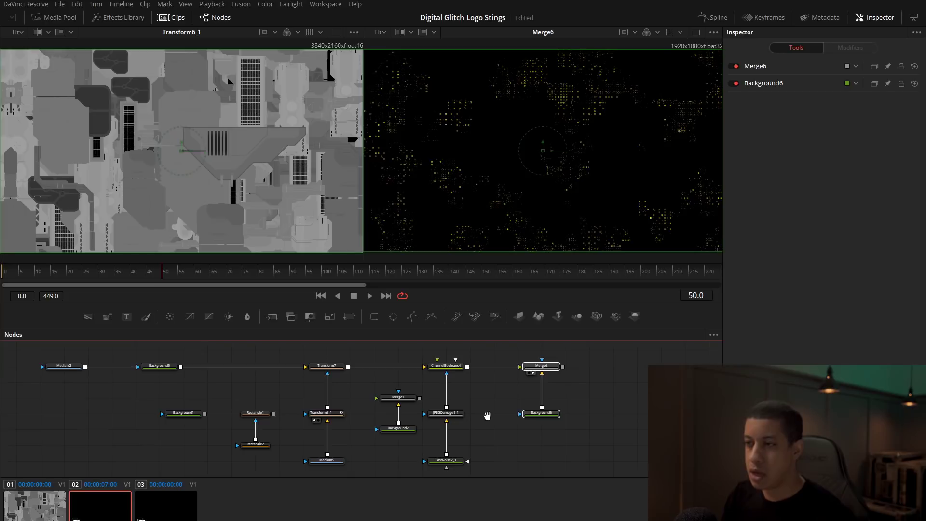
{"action": "left_click_drag", "start_coordinate": [447, 410], "coordinate": [475, 229]}
{"action": "left_click_drag", "start_coordinate": [476, 383], "coordinate": [481, 291]}
{"action": "left_click_drag", "start_coordinate": [457, 369], "coordinate": [487, 226]}
{"action": "scroll", "coordinate": [482, 434], "scroll_direction": "up", "scroll_amount": 4}
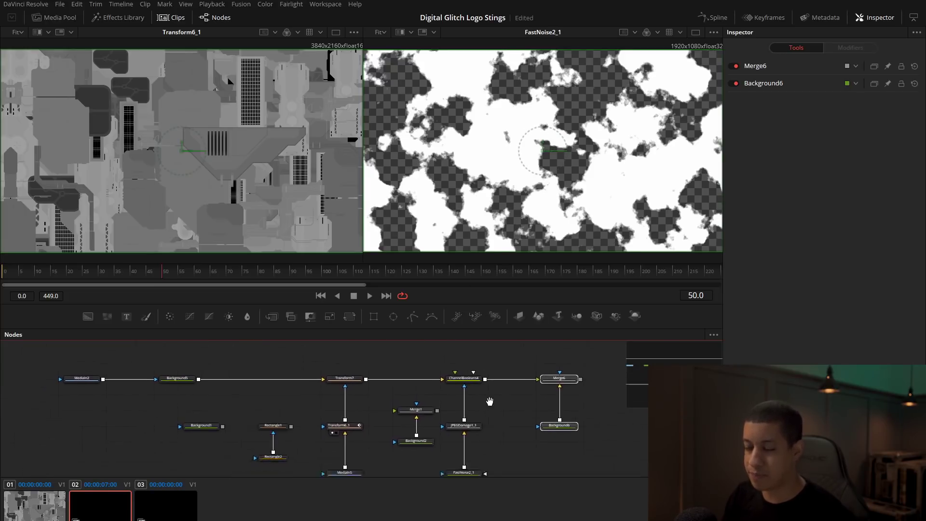
{"action": "left_click", "coordinate": [171, 17]}
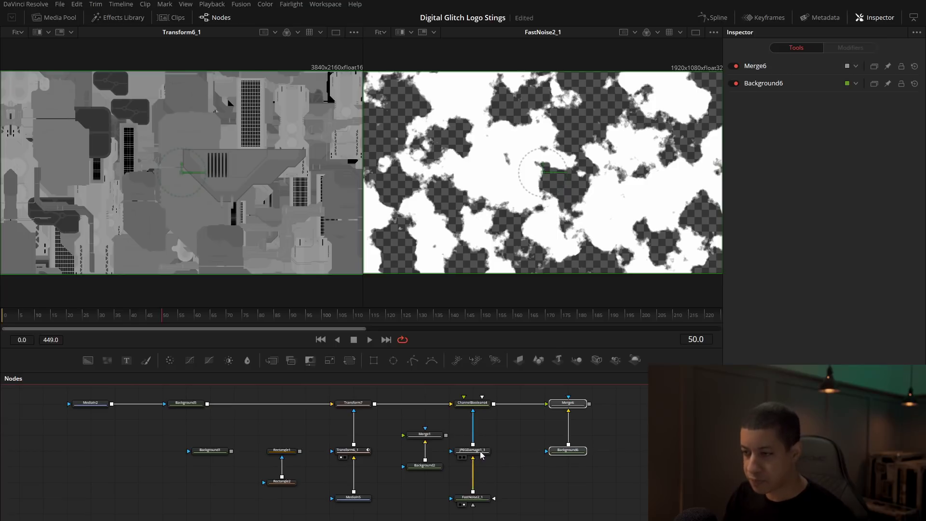
{"action": "key", "text": "2"}
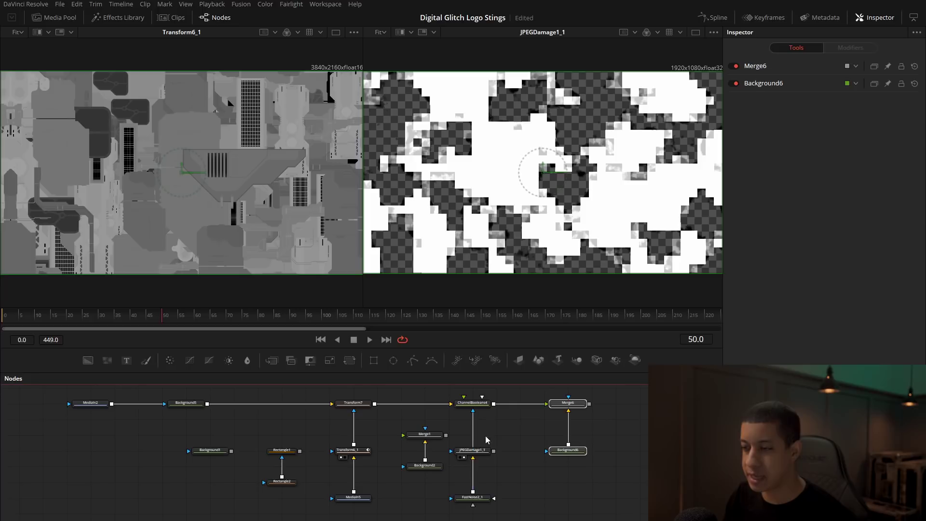
- Pull JPEGDamage1_1 out of the chain so FastNoise2_1 masks ChannelBooleans4 directly, and view Merge6 close up
{"action": "left_click_drag", "start_coordinate": [473, 449], "coordinate": [568, 481]}
{"action": "left_click_drag", "start_coordinate": [568, 403], "coordinate": [567, 162]}
{"action": "scroll", "coordinate": [458, 156], "scroll_direction": "up", "scroll_amount": 3}
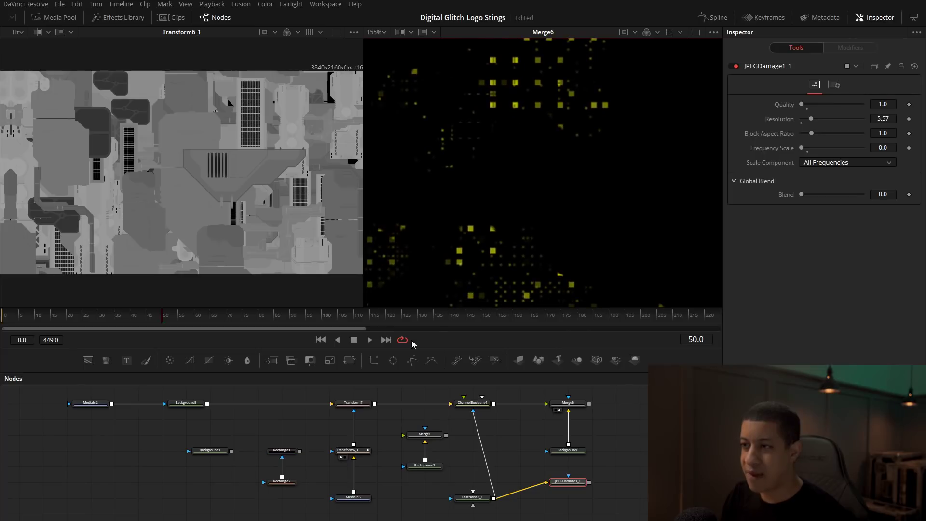
- Select FastNoise2_1 and play Merge6's animation to frame 114 to examine the reveal pattern
{"action": "left_click_drag", "start_coordinate": [215, 318], "coordinate": [306, 319]}
{"action": "left_click", "coordinate": [472, 497]}
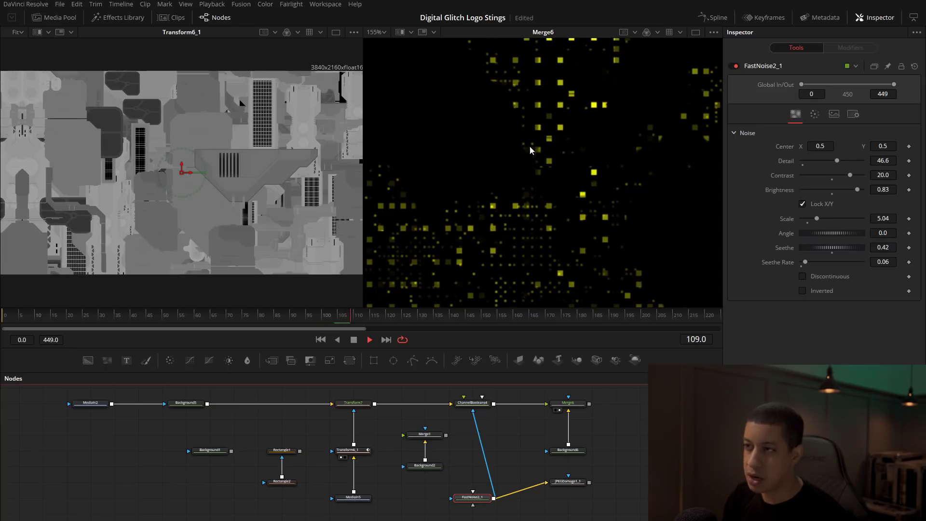
{"action": "key", "text": "space"}
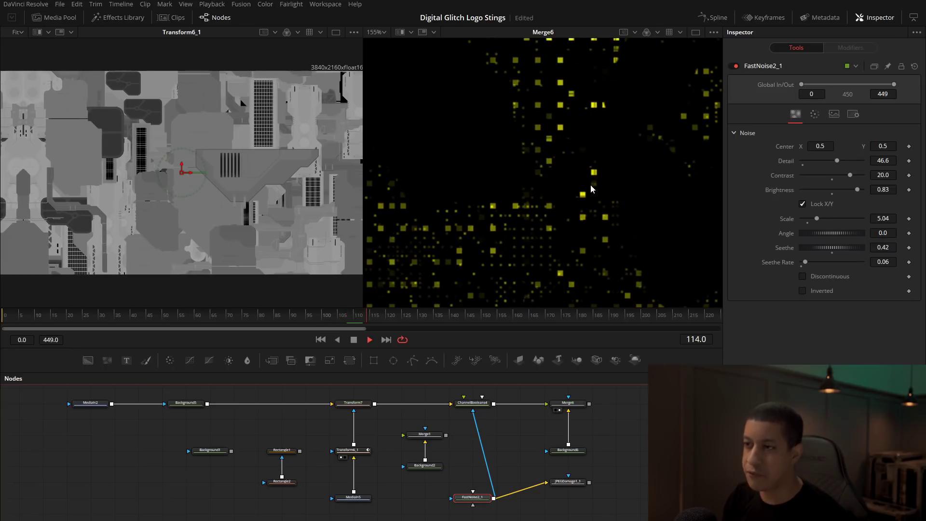
{"action": "scroll", "coordinate": [553, 146], "scroll_direction": "down", "scroll_amount": 5}
{"action": "left_click_drag", "start_coordinate": [635, 211], "coordinate": [533, 204]}
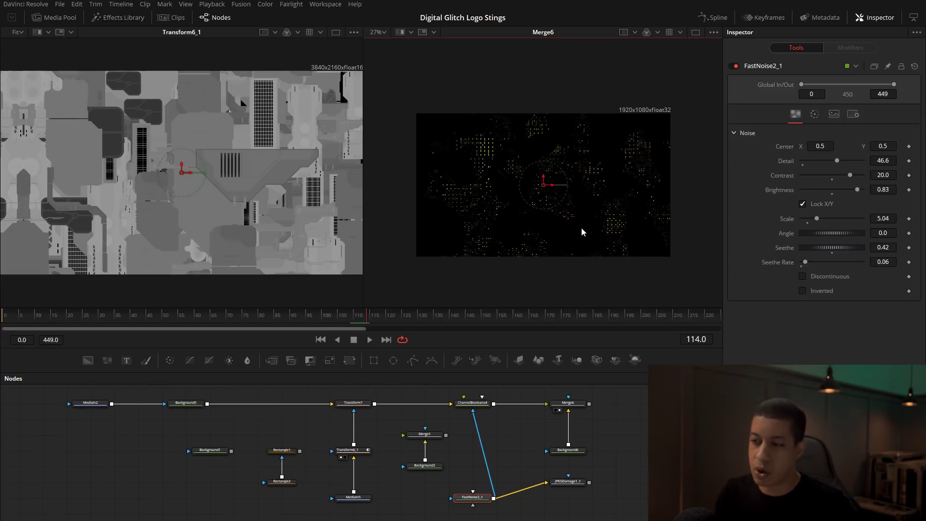
- Raise the High limit of ChannelBooleans4's mask range to 1.0 and play the result
{"action": "left_click", "coordinate": [475, 403]}
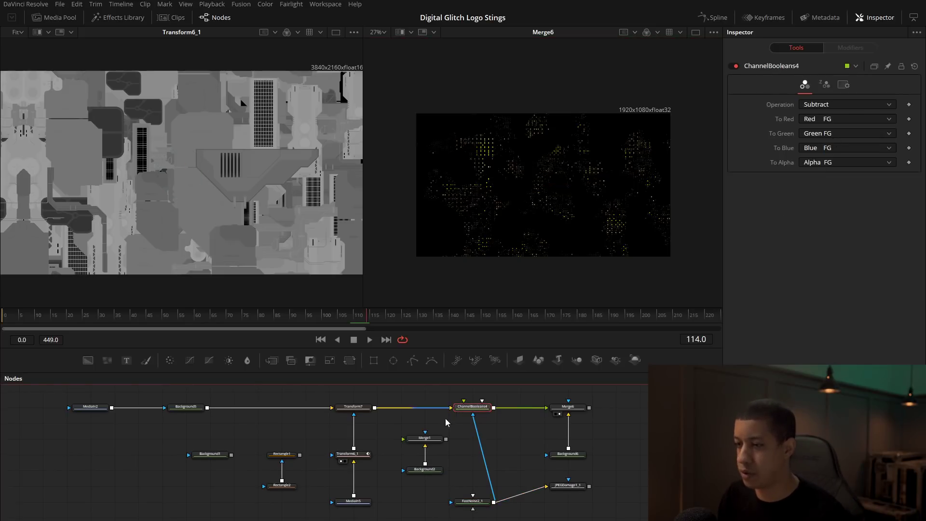
{"action": "left_click", "coordinate": [822, 83]}
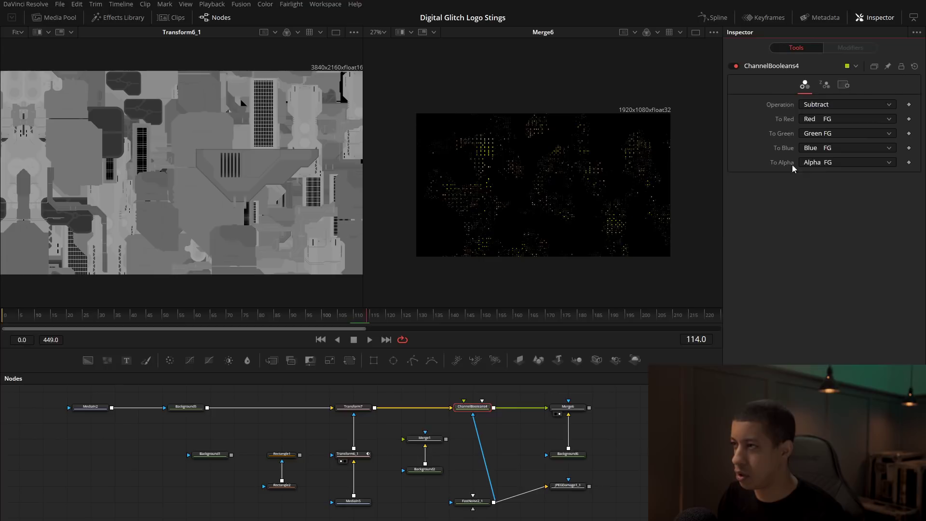
{"action": "left_click", "coordinate": [843, 85]}
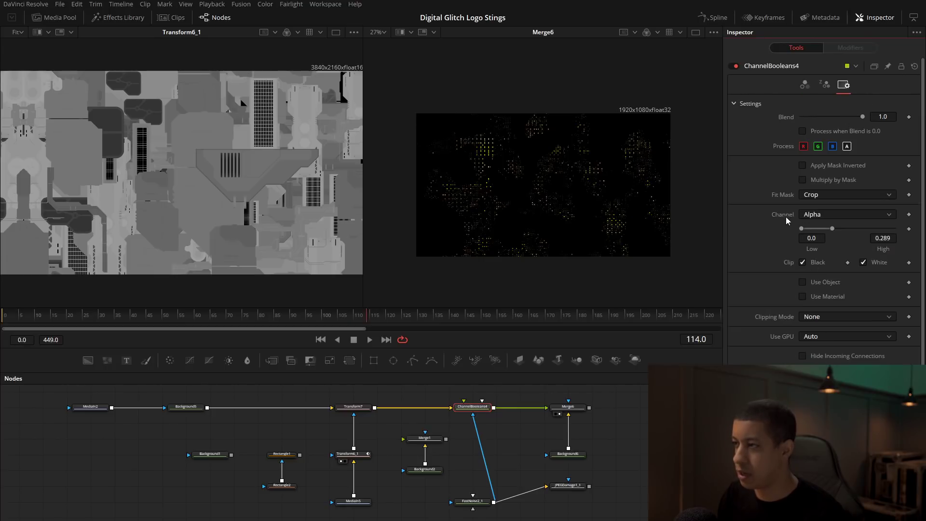
{"action": "left_click_drag", "start_coordinate": [832, 228], "coordinate": [894, 228]}
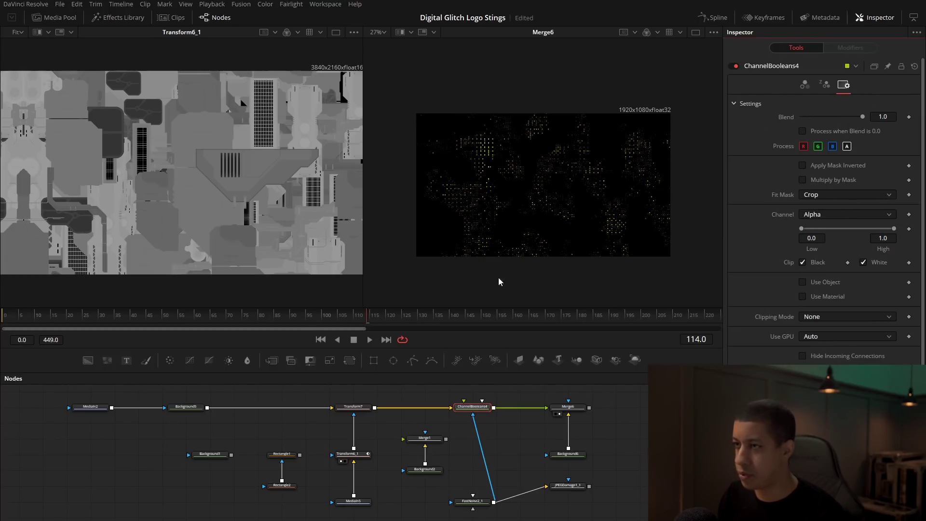
{"action": "key", "text": "space"}
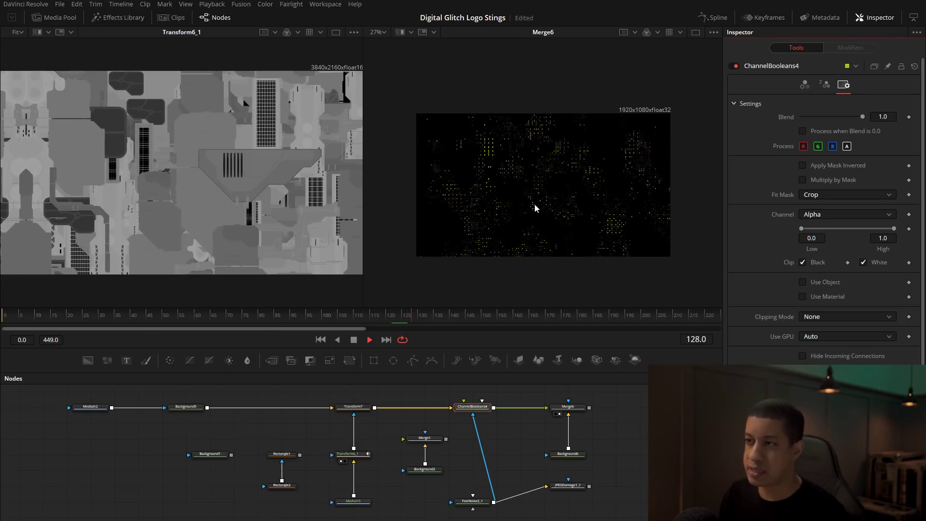
- Show FastNoise2_1 in both viewers and play its animation to frame 201
{"action": "left_click", "coordinate": [464, 507]}
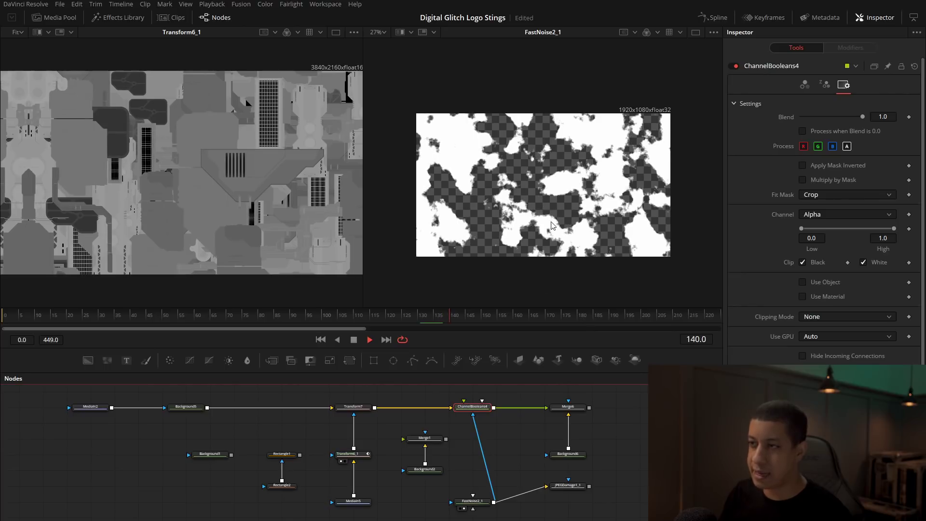
{"action": "key", "text": "space"}
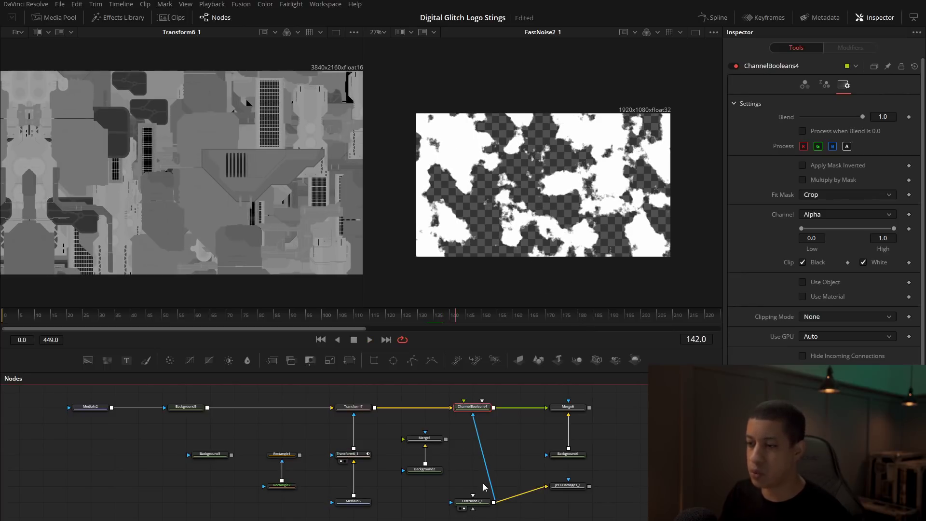
{"action": "left_click", "coordinate": [473, 501]}
{"action": "key", "text": "1"}
{"action": "key", "text": "space"}
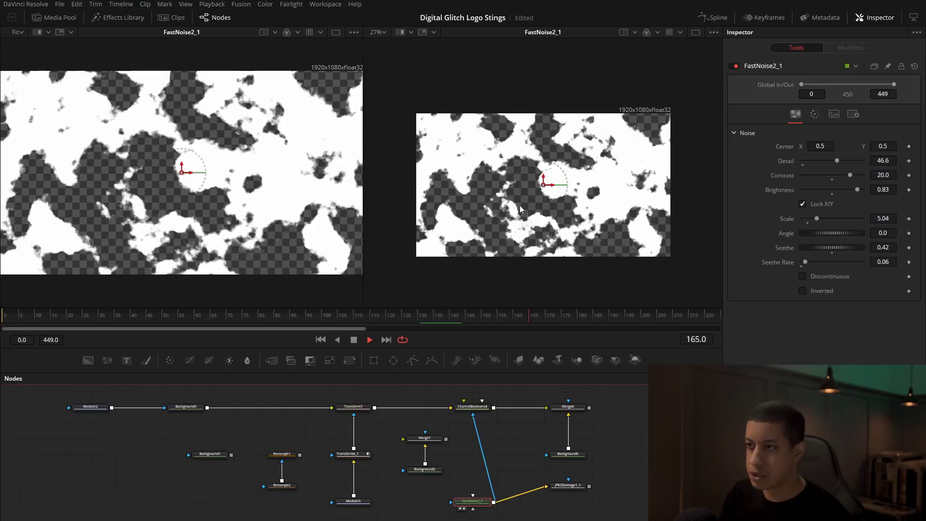
{"action": "key", "text": "space"}
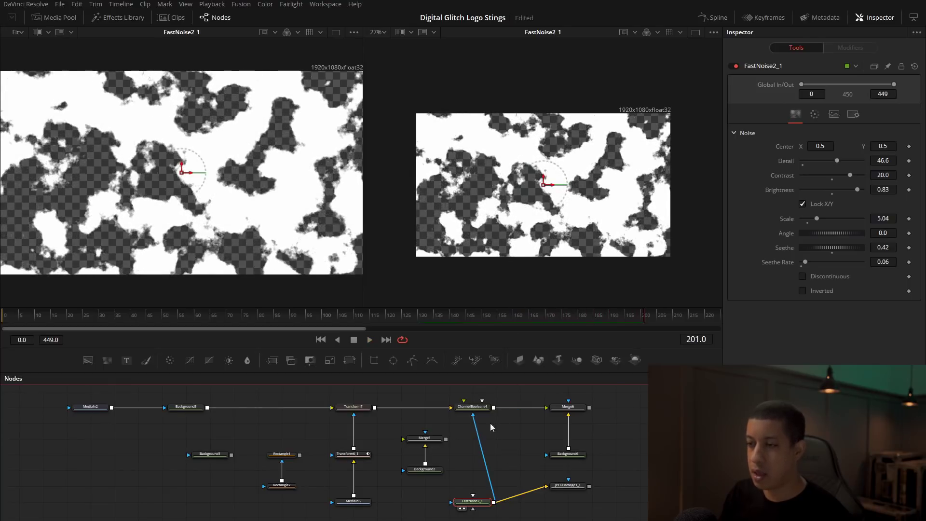
- View ChannelBooleans4 and Merge6 in turn in the second viewer, with JPEGDamage1_1 shown in the first
{"action": "left_click_drag", "start_coordinate": [478, 410], "coordinate": [545, 213]}
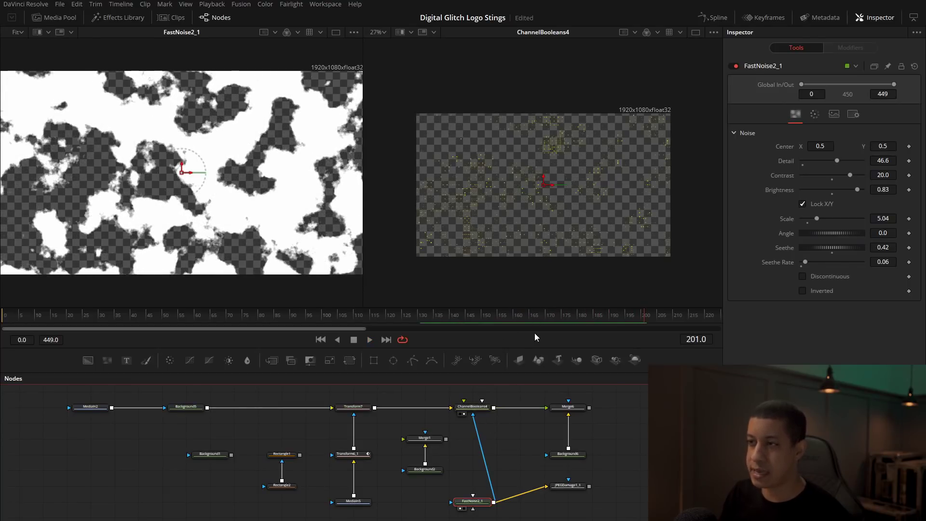
{"action": "left_click_drag", "start_coordinate": [568, 406], "coordinate": [568, 202]}
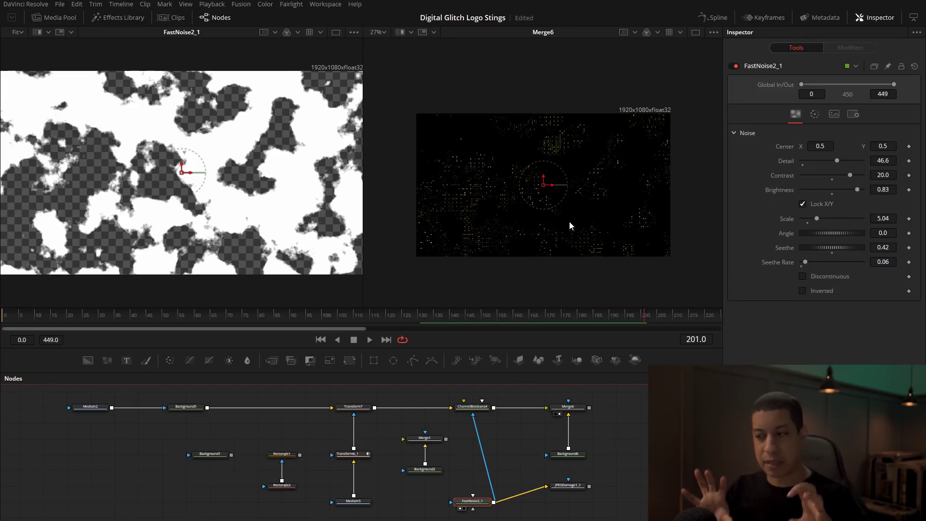
{"action": "left_click_drag", "start_coordinate": [568, 485], "coordinate": [322, 296]}
- Reinsert JPEGDamage1_1 between FastNoise2_1 and ChannelBooleans4's effect mask, and examine Merge6 up close
{"action": "left_click_drag", "start_coordinate": [569, 487], "coordinate": [497, 464]}
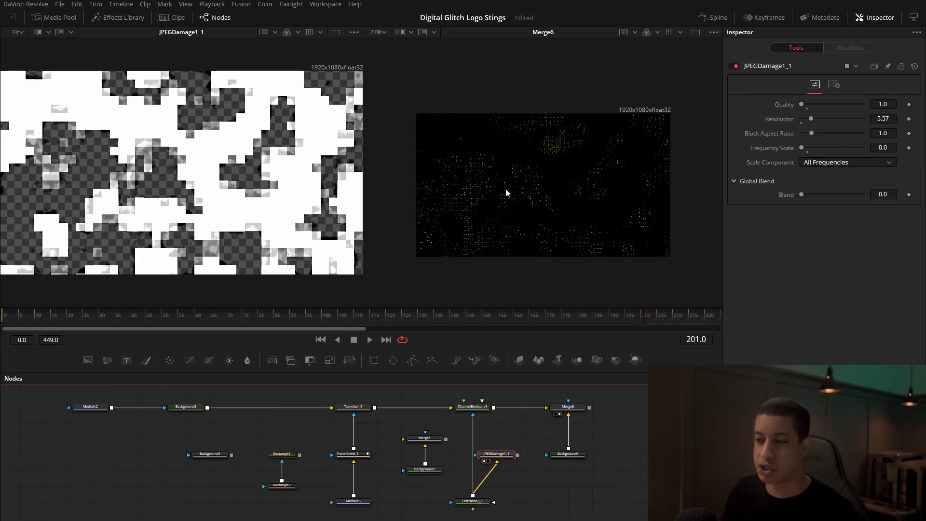
{"action": "left_click_drag", "start_coordinate": [519, 456], "coordinate": [487, 457]}
{"action": "left_click", "coordinate": [464, 414]}
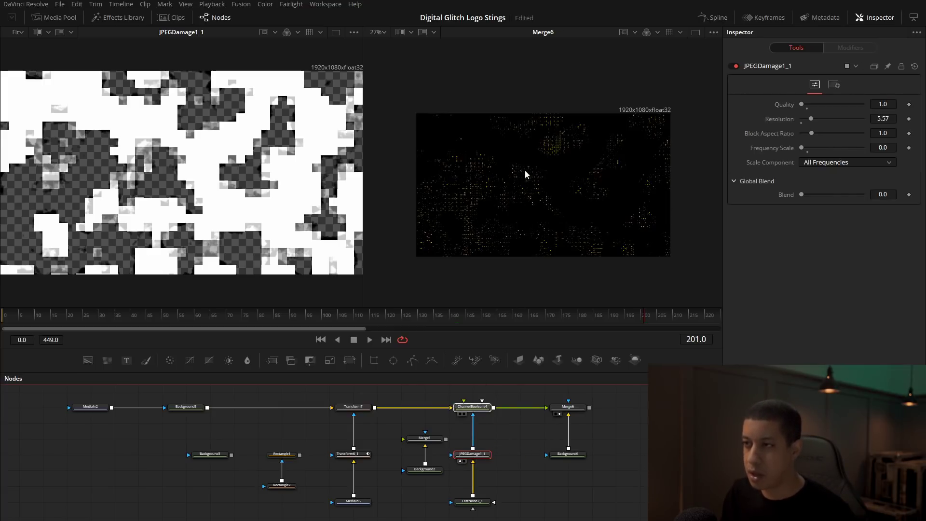
{"action": "left_click", "coordinate": [559, 413]}
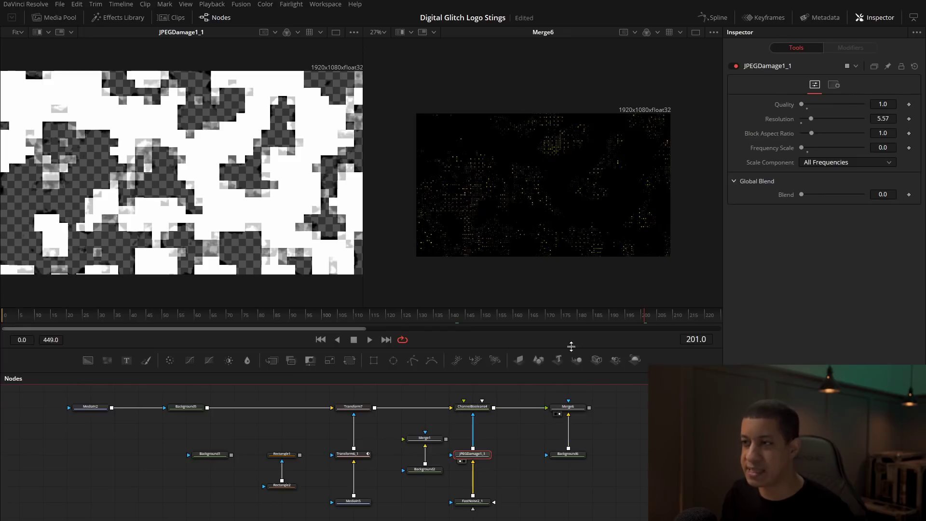
{"action": "scroll", "coordinate": [519, 221], "scroll_direction": "up", "scroll_amount": 5}
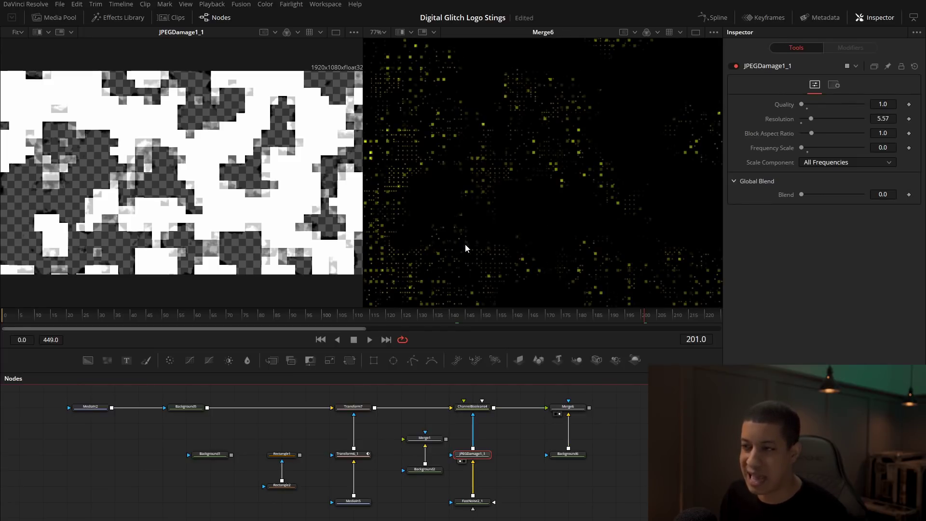
- Check ChannelBooleans4's mask channel options and disconnect JPEGDamage1_1 from its effect mask
{"action": "left_click", "coordinate": [507, 455]}
{"action": "left_click", "coordinate": [474, 407]}
{"action": "left_click", "coordinate": [852, 215]}
{"action": "left_click", "coordinate": [850, 216]}
{"action": "left_click_drag", "start_coordinate": [475, 418], "coordinate": [492, 432]}
{"action": "left_click", "coordinate": [513, 437]}
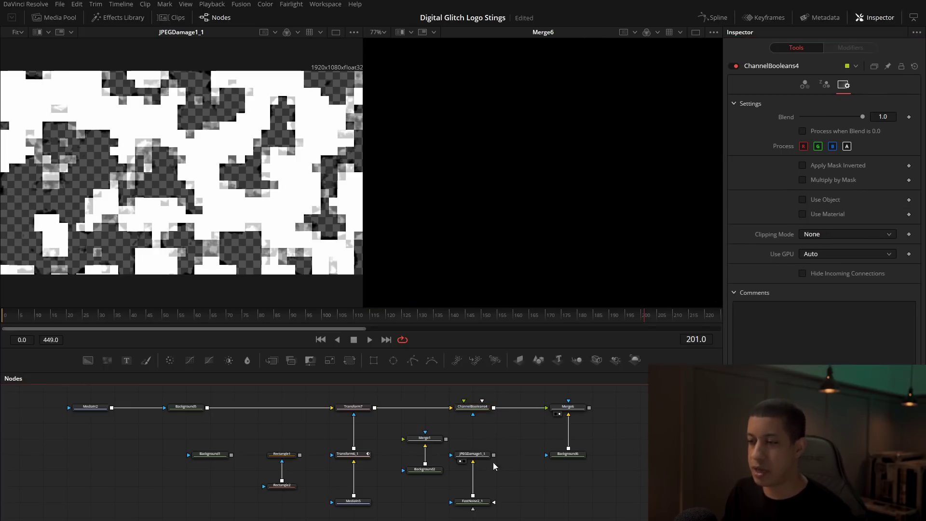
- Connect JPEGDamage1_1 to ChannelBooleans4's effect mask and set the mask channel to Luminance
{"action": "left_click_drag", "start_coordinate": [494, 454], "coordinate": [473, 414]}
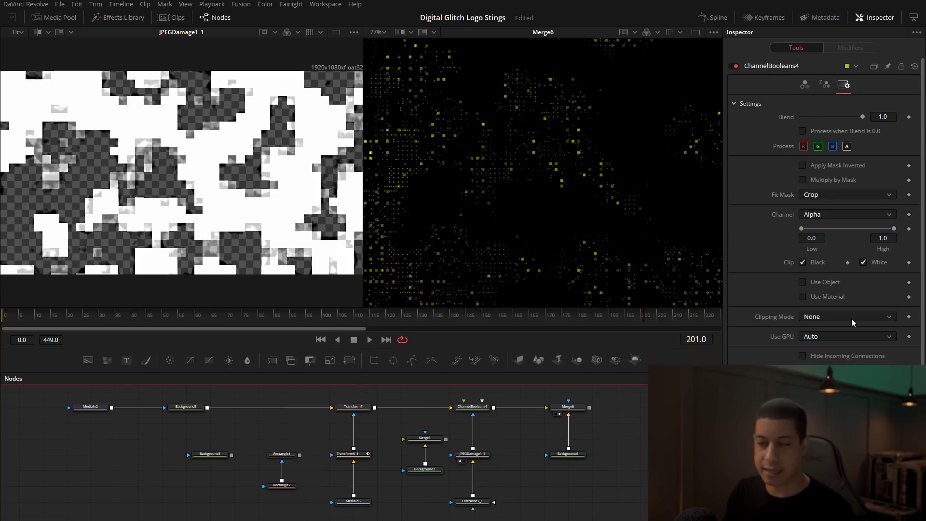
{"action": "left_click", "coordinate": [820, 217]}
{"action": "left_click", "coordinate": [836, 279]}
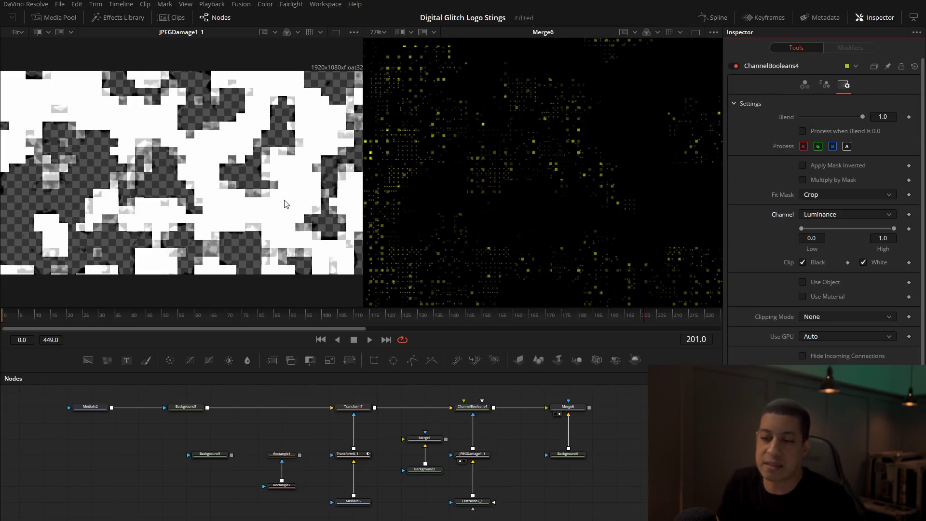
{"action": "left_click", "coordinate": [870, 215]}
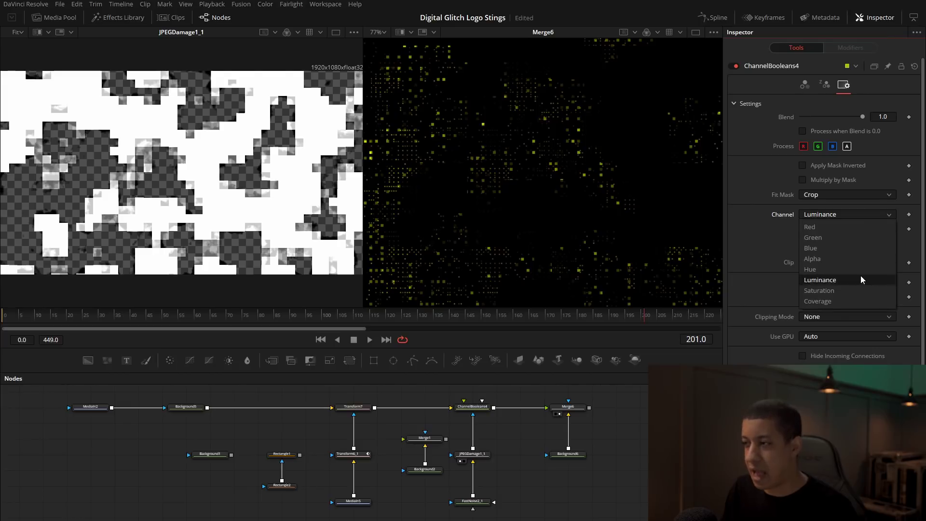
{"action": "left_click", "coordinate": [837, 218]}
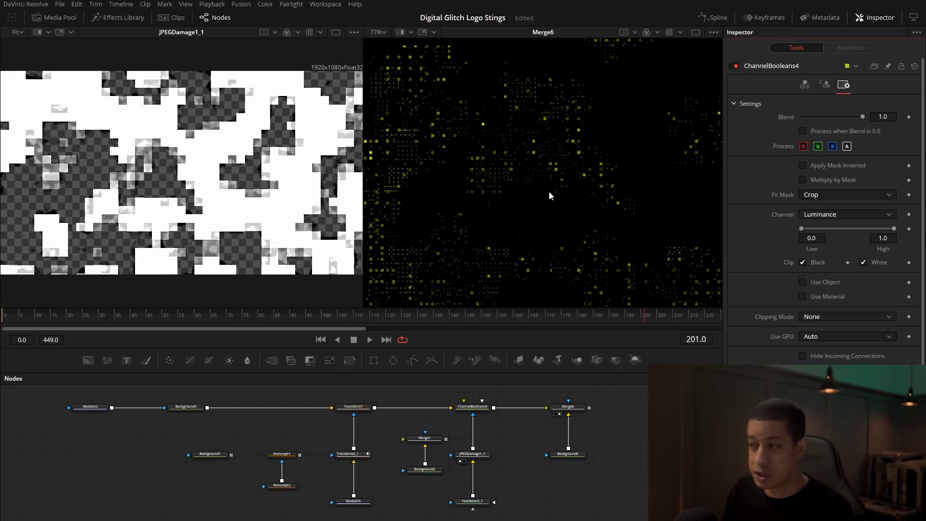
- Set the High limit of ChannelBooleans4's mask range to 0.5 and select that node
{"action": "left_click", "coordinate": [882, 237]}
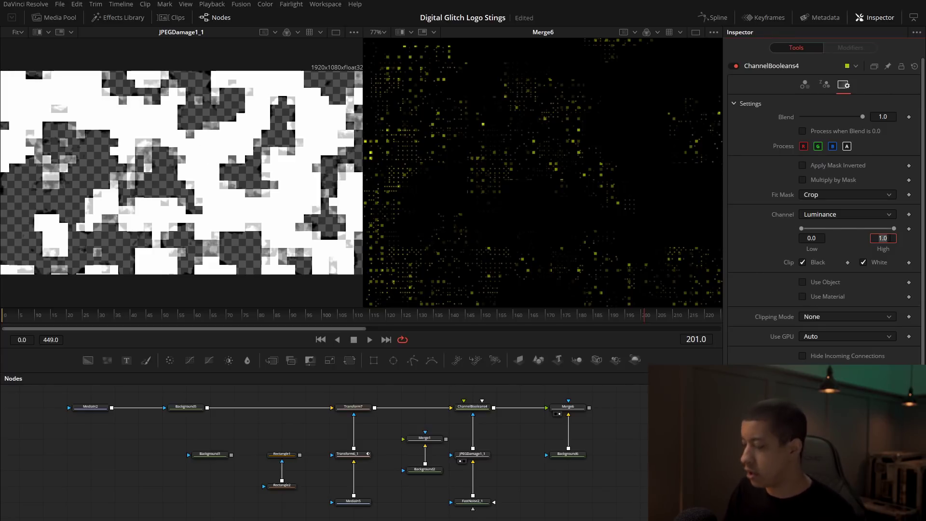
{"action": "type", "text": "0.5"}
{"action": "key", "text": "Return"}
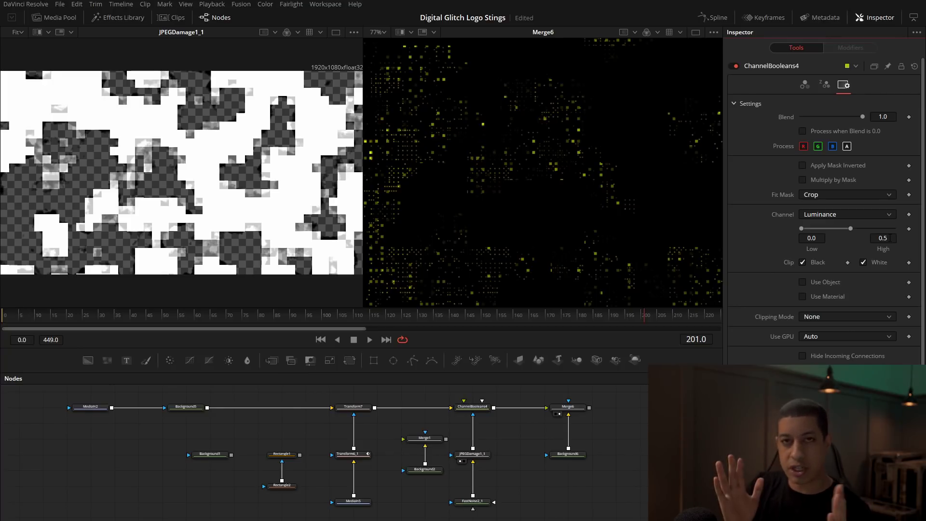
{"action": "left_click", "coordinate": [479, 409]}
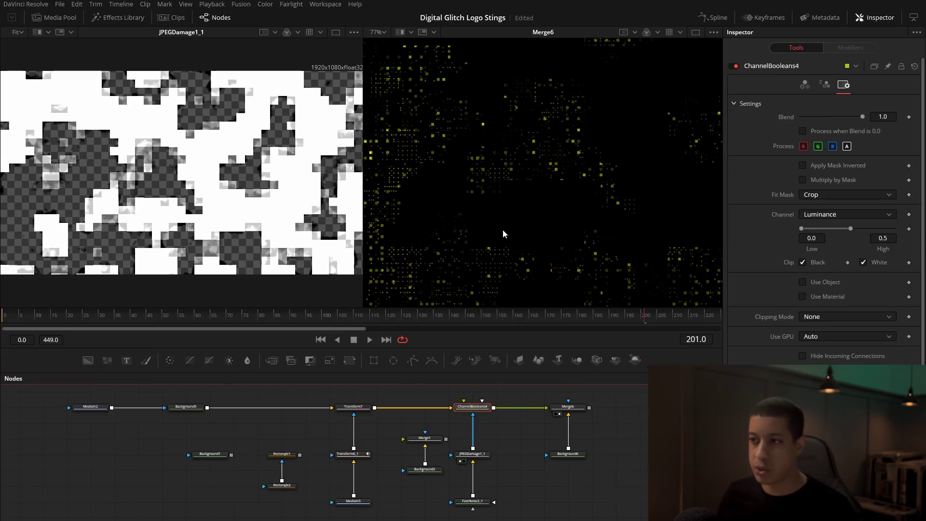
- Examine Merge6 at frame 143 and compare it with a close view of Background5 in the first viewer
{"action": "scroll", "coordinate": [468, 219], "scroll_direction": "down", "scroll_amount": 3}
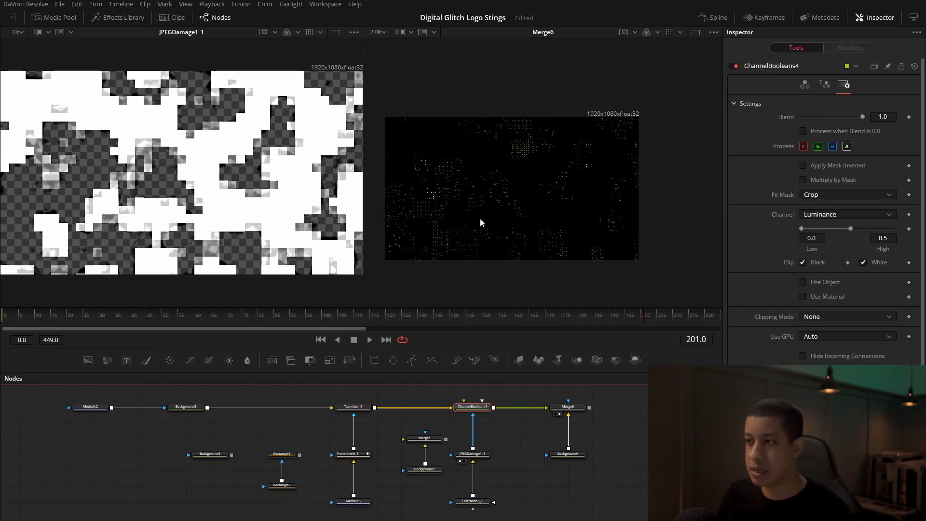
{"action": "scroll", "coordinate": [502, 202], "scroll_direction": "up", "scroll_amount": 2}
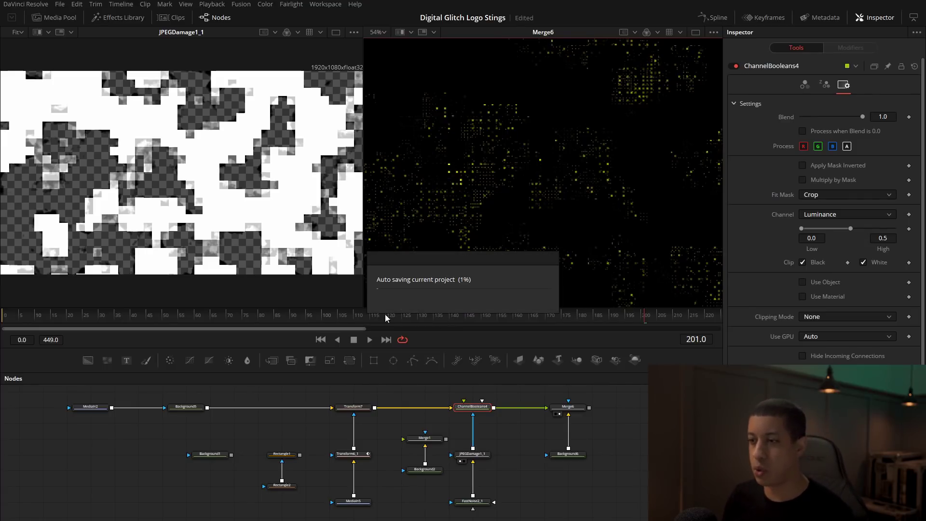
{"action": "left_click_drag", "start_coordinate": [381, 317], "coordinate": [459, 315]}
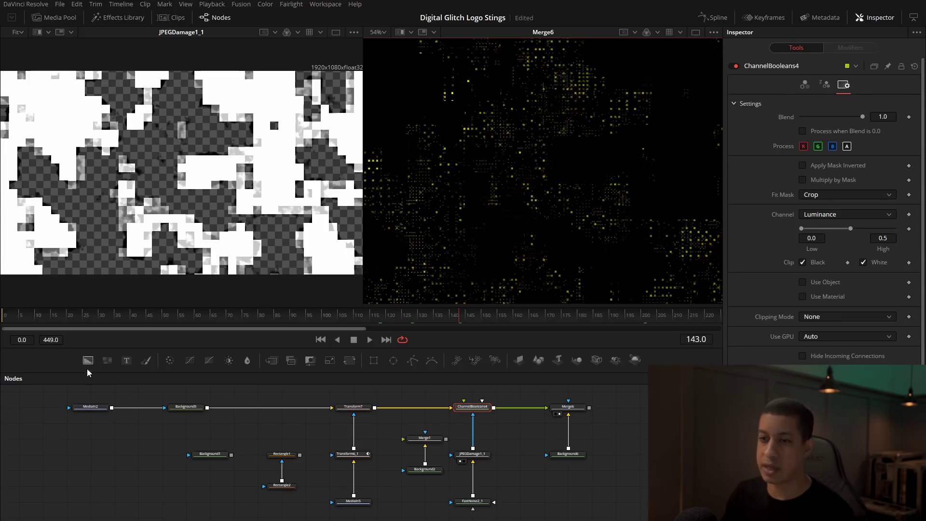
{"action": "left_click", "coordinate": [78, 414]}
{"action": "left_click_drag", "start_coordinate": [178, 405], "coordinate": [135, 200]}
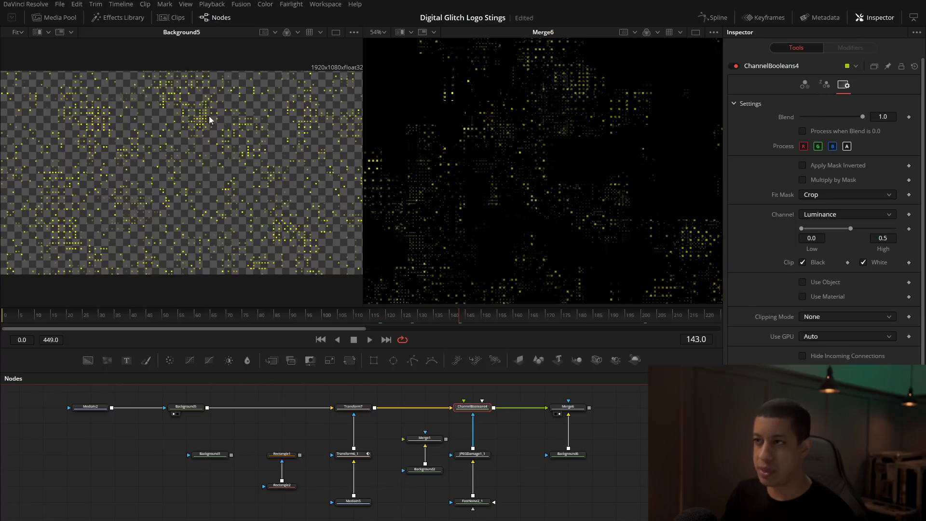
{"action": "scroll", "coordinate": [209, 133], "scroll_direction": "up", "scroll_amount": 1}
{"action": "left_click_drag", "start_coordinate": [221, 105], "coordinate": [278, 113]}
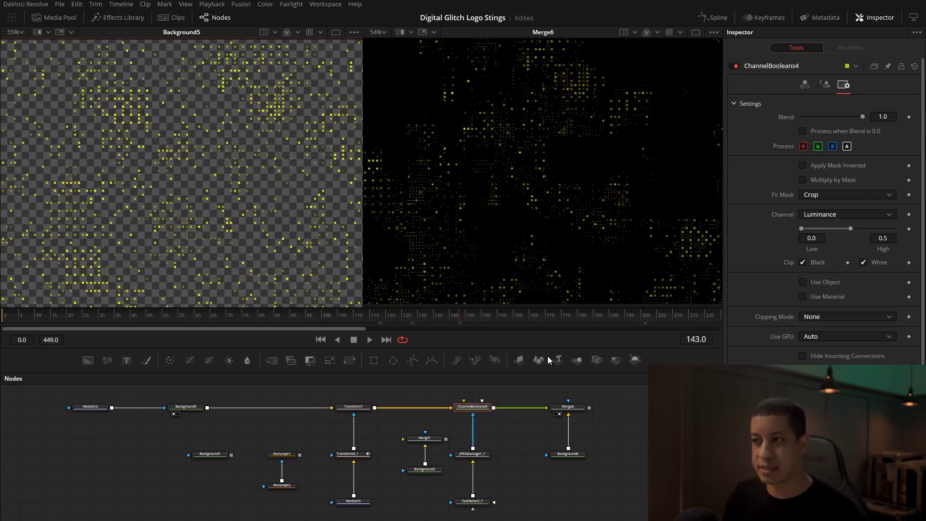
- Switch to the Edit page and play the finished logo sting twice from the timeline's start
{"action": "key", "text": "shift+4"}
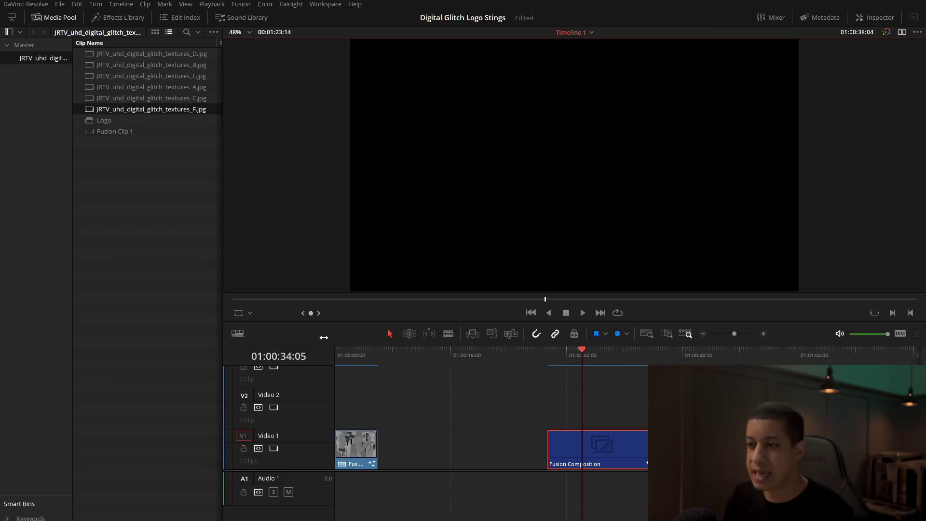
{"action": "key", "text": "Home"}
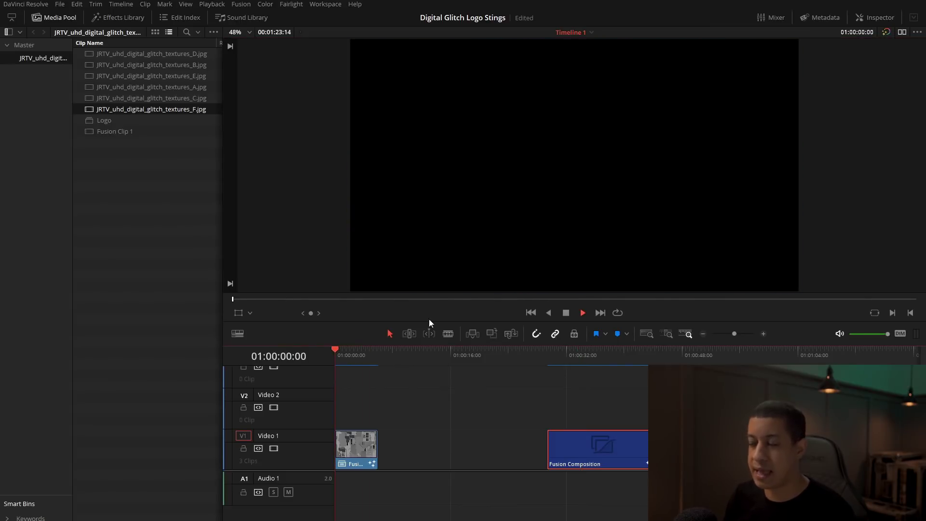
{"action": "key", "text": "space"}
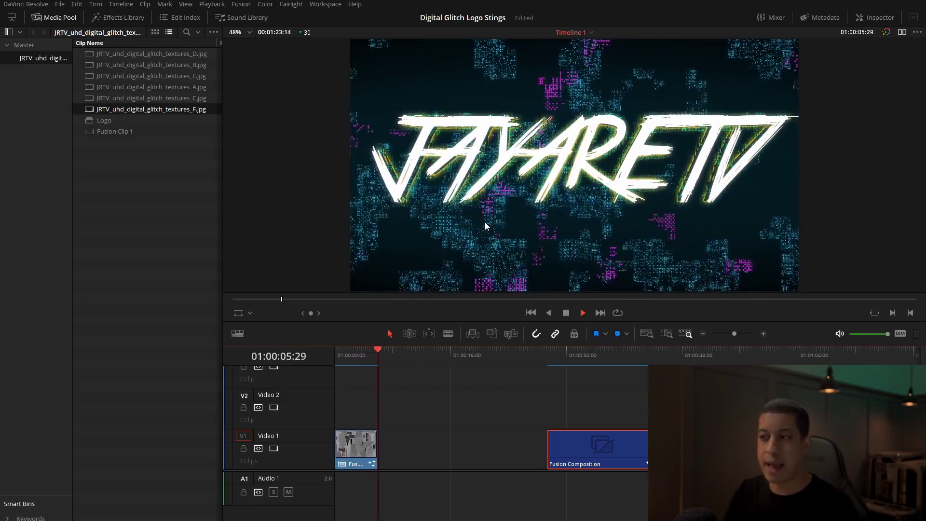
{"action": "key", "text": "space"}
{"action": "key", "text": "Home"}
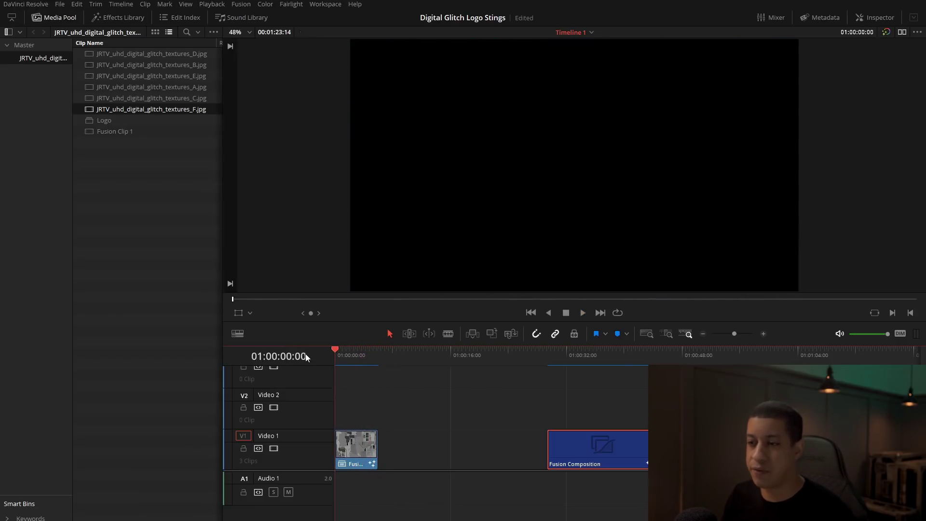
{"action": "key", "text": "space"}
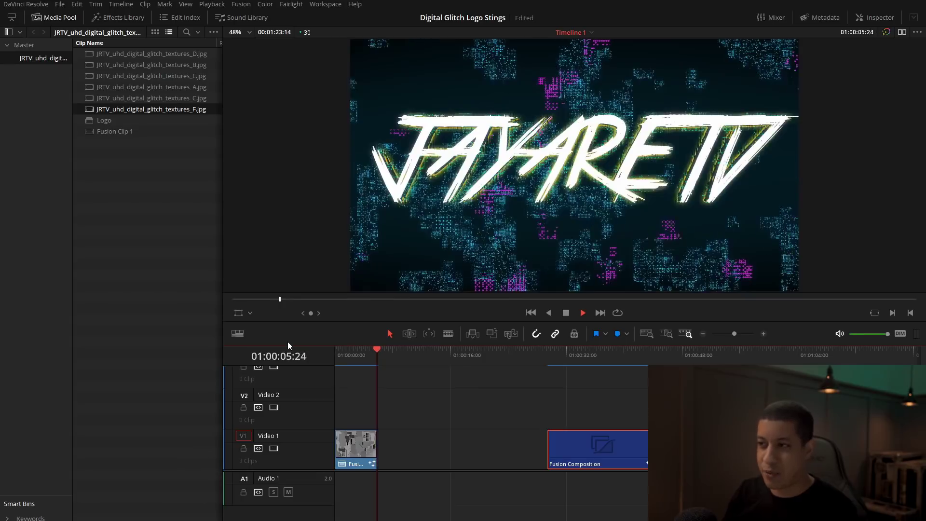
- Move the Fusion Composition earlier on Video 1, add Fusion Clip 1 at 01:00:37:14 and switch to the Fusion page
{"action": "left_click", "coordinate": [606, 361]}
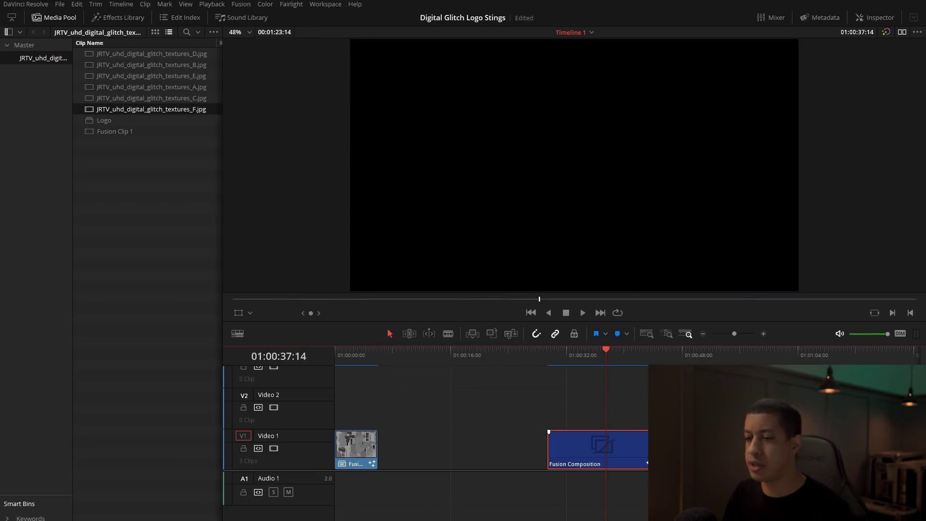
{"action": "left_click_drag", "start_coordinate": [617, 453], "coordinate": [537, 456]}
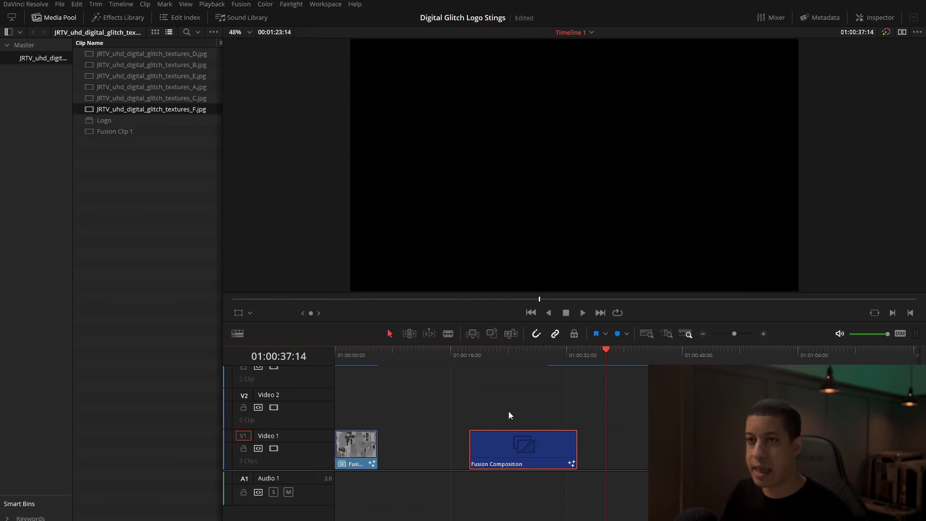
{"action": "left_click_drag", "start_coordinate": [103, 135], "coordinate": [623, 444]}
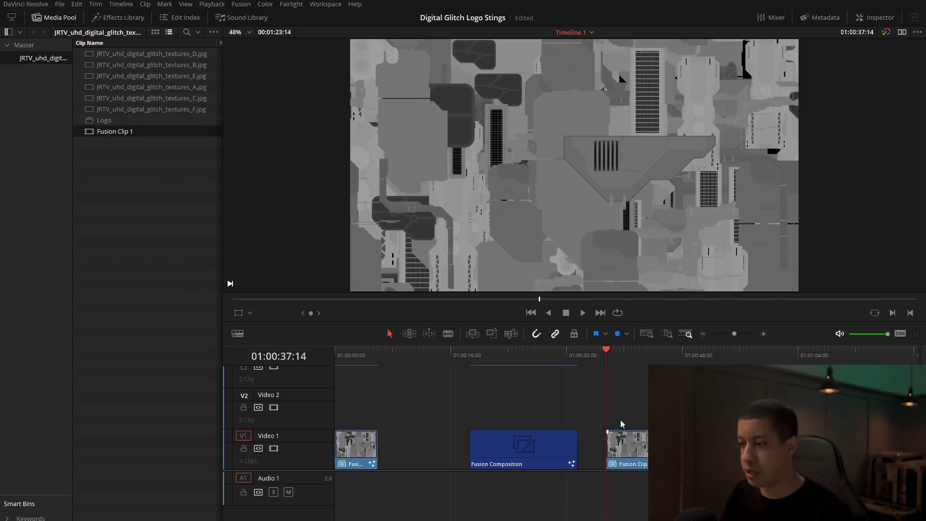
{"action": "key", "text": "shift+5"}
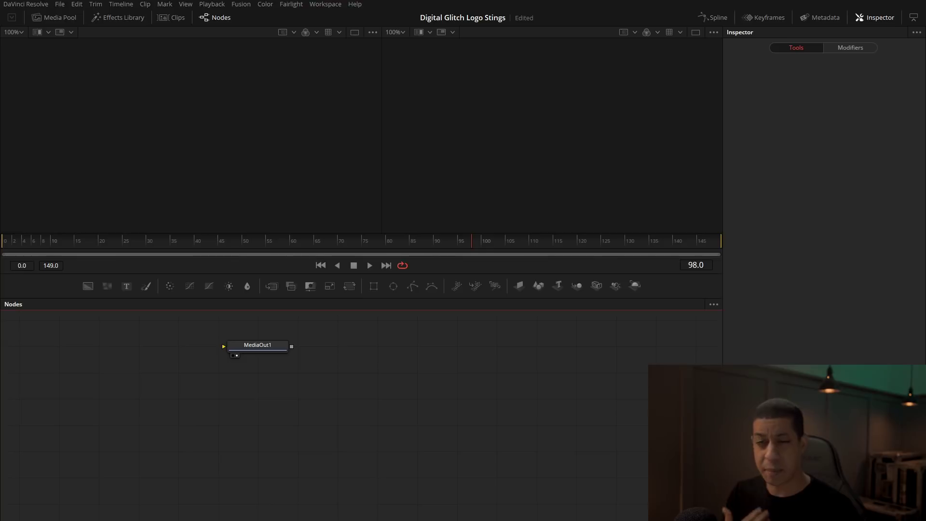
- At frame 10, add a Background node masked by a rectangle about 0.146 wide and 0.268 high, with corner radius 0.26
{"action": "left_click", "coordinate": [50, 246]}
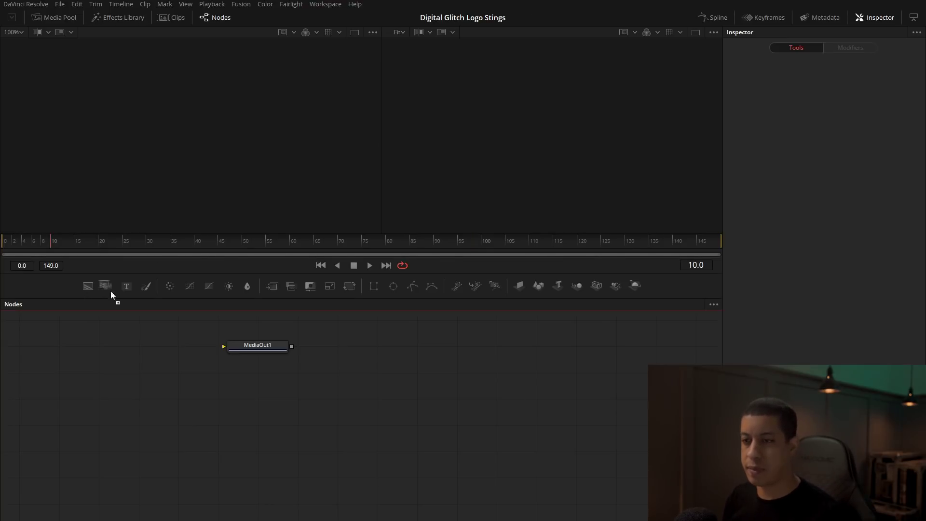
{"action": "left_click_drag", "start_coordinate": [90, 288], "coordinate": [322, 400]}
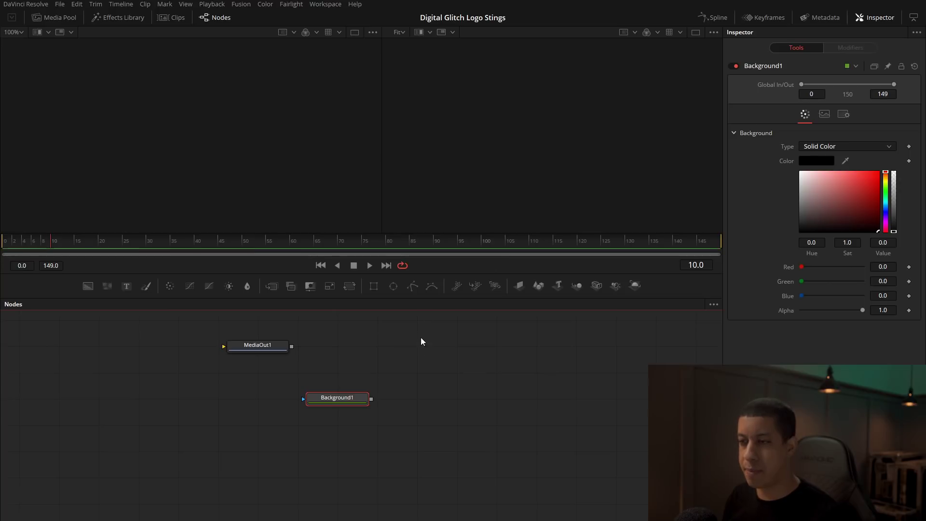
{"action": "left_click_drag", "start_coordinate": [374, 286], "coordinate": [337, 399]}
{"action": "left_click_drag", "start_coordinate": [354, 398], "coordinate": [565, 70]}
{"action": "left_click_drag", "start_coordinate": [636, 145], "coordinate": [577, 140]}
{"action": "left_click_drag", "start_coordinate": [554, 182], "coordinate": [553, 161]}
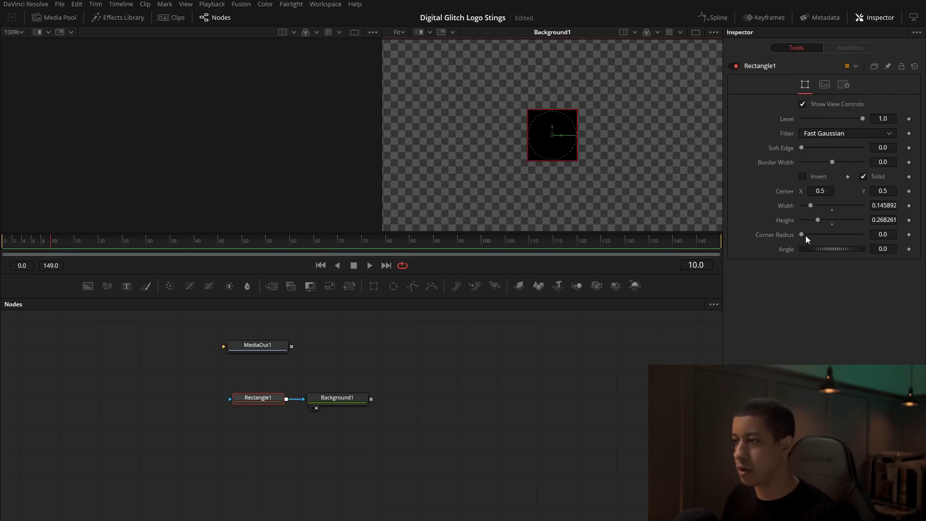
{"action": "left_click_drag", "start_coordinate": [805, 233], "coordinate": [817, 234]}
{"action": "left_click", "coordinate": [328, 414]}
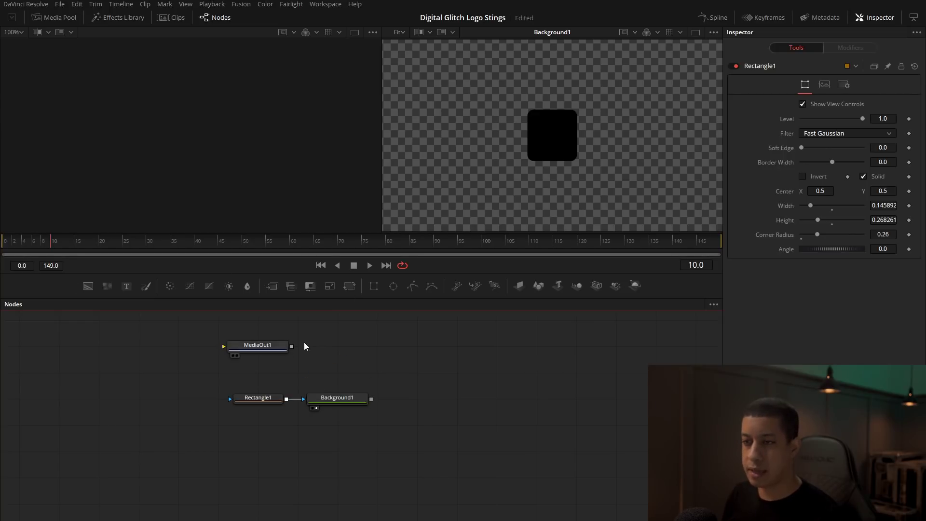
- Add a Transform after Background1, show it in the second viewer, and keyframe its Center at about X 0.212 on frame 10
{"action": "left_click", "coordinate": [328, 401]}
{"action": "left_click", "coordinate": [351, 291]}
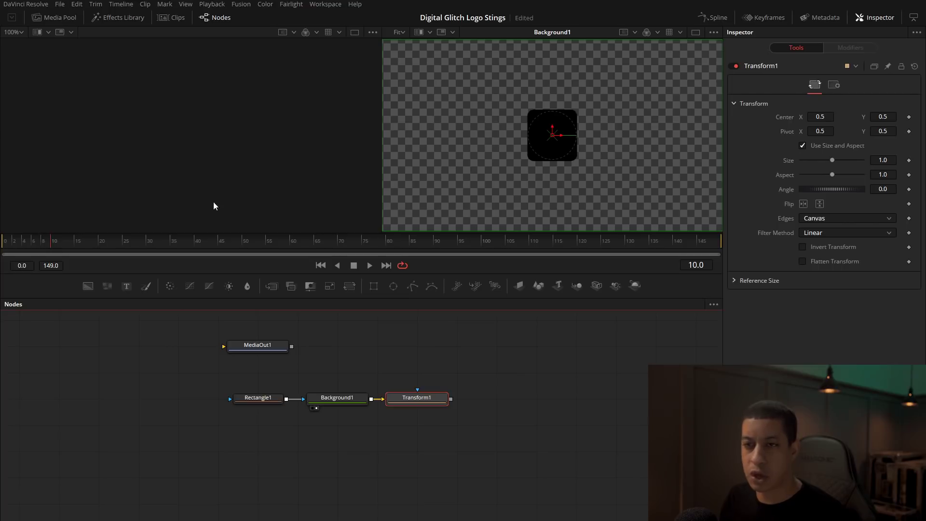
{"action": "left_click_drag", "start_coordinate": [558, 136], "coordinate": [462, 138]}
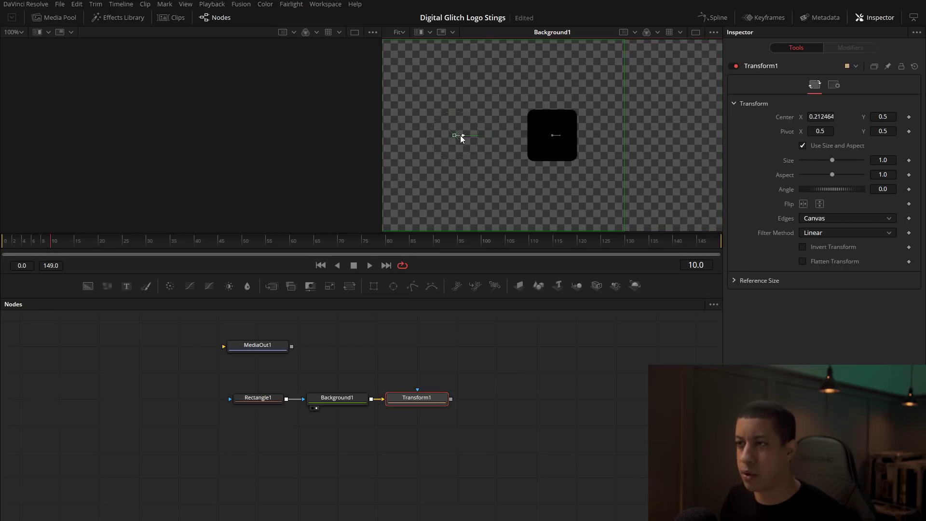
{"action": "left_click_drag", "start_coordinate": [422, 396], "coordinate": [477, 188]}
{"action": "left_click", "coordinate": [909, 117]}
- Keyframe Transform1's Center at about X 0.71 on frame 15 and play the move from the start
{"action": "left_click", "coordinate": [72, 250]}
{"action": "left_click_drag", "start_coordinate": [73, 250], "coordinate": [77, 249]}
{"action": "left_click_drag", "start_coordinate": [462, 138], "coordinate": [623, 140]}
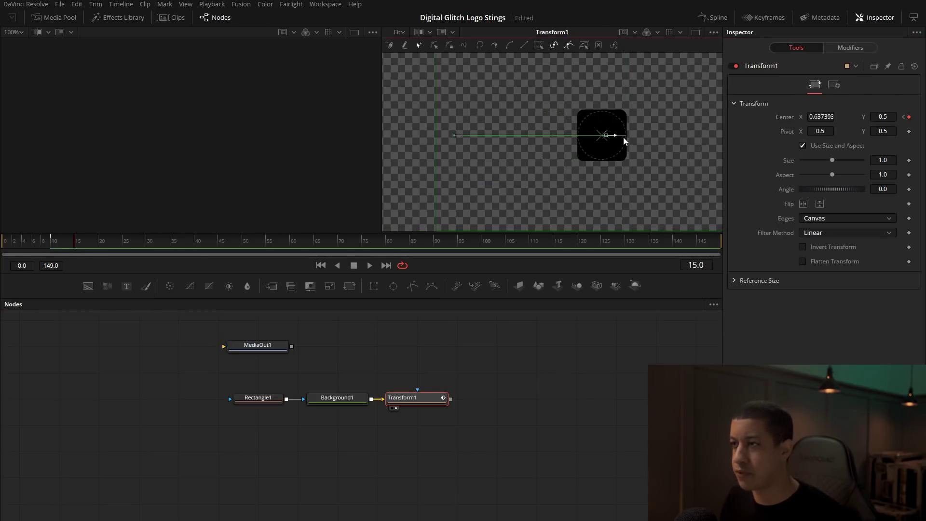
{"action": "key", "text": "Home"}
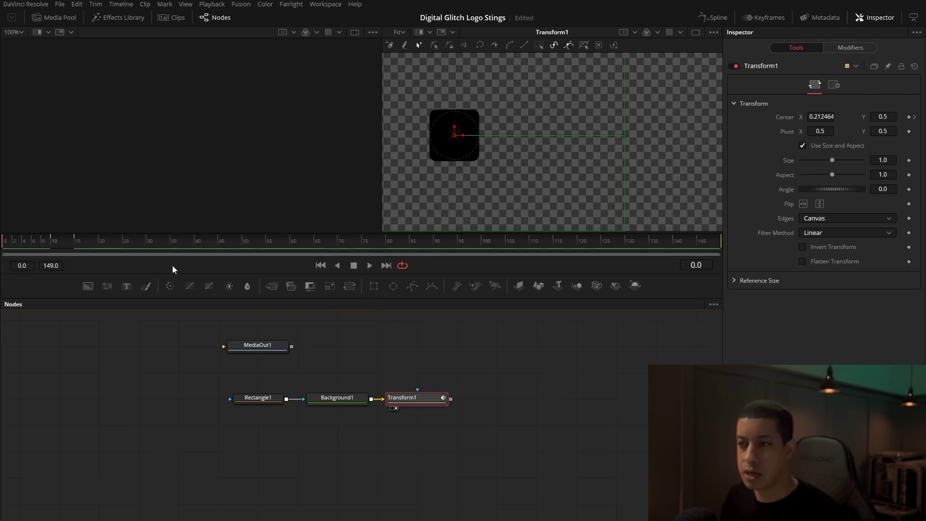
{"action": "left_click", "coordinate": [369, 265]}
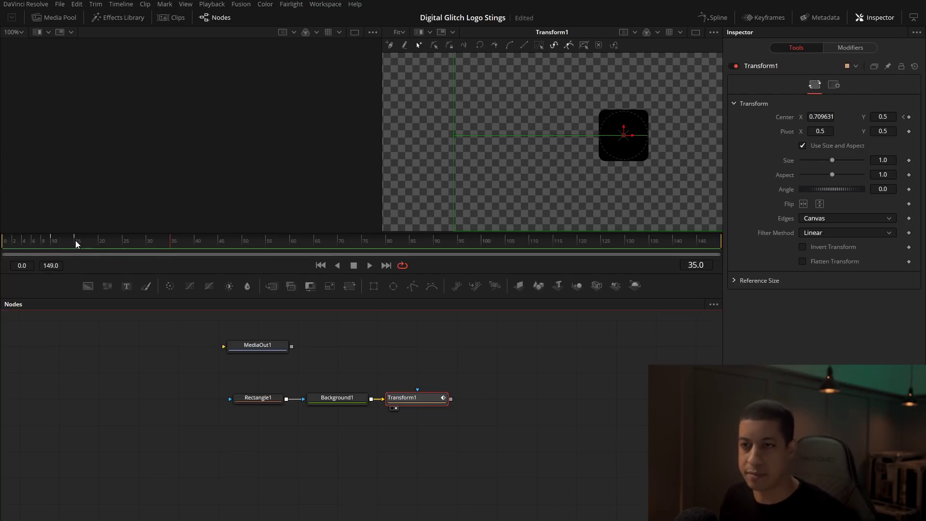
- Run the JRTV_Motion_Sidekick script, apply its Bounce action to Transform1's Center, minimize the script window and go to frame 10
{"action": "left_click", "coordinate": [325, 4]}
{"action": "mouse_move", "coordinate": [379, 295]}
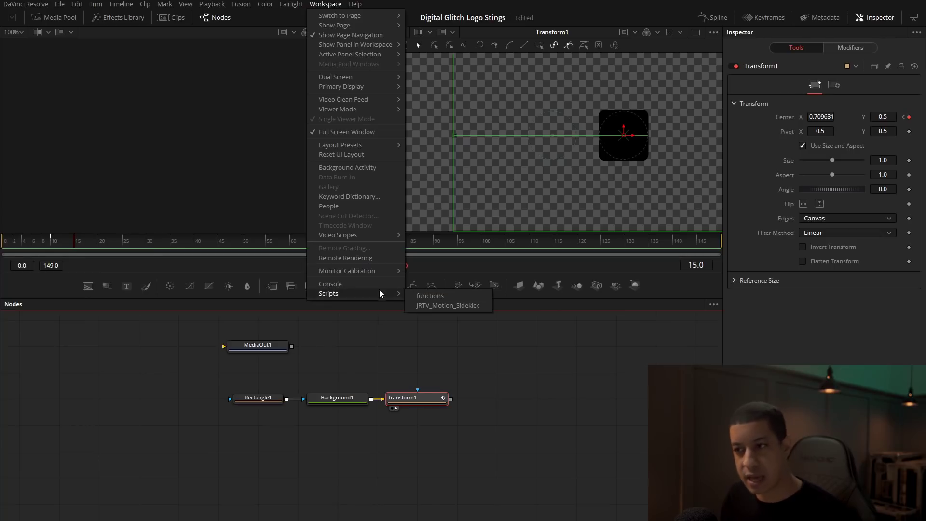
{"action": "left_click", "coordinate": [434, 305]}
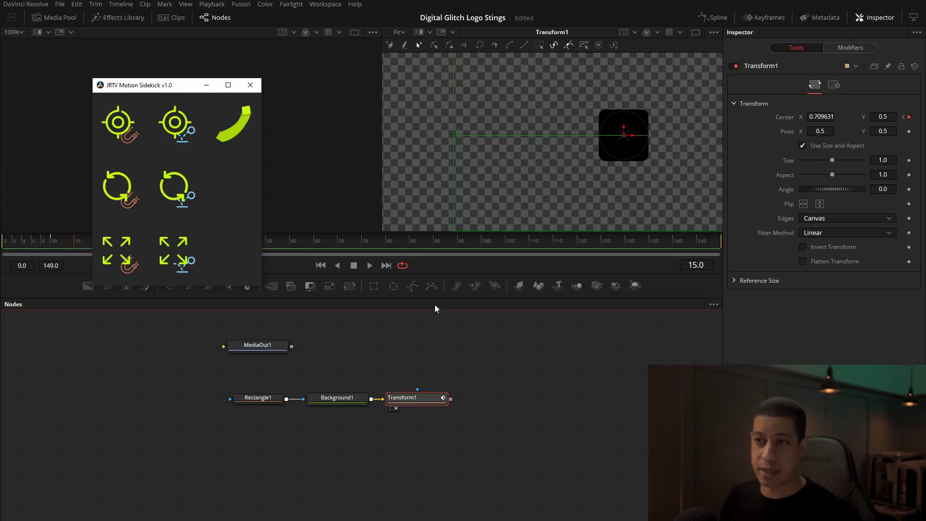
{"action": "left_click_drag", "start_coordinate": [148, 85], "coordinate": [679, 322]}
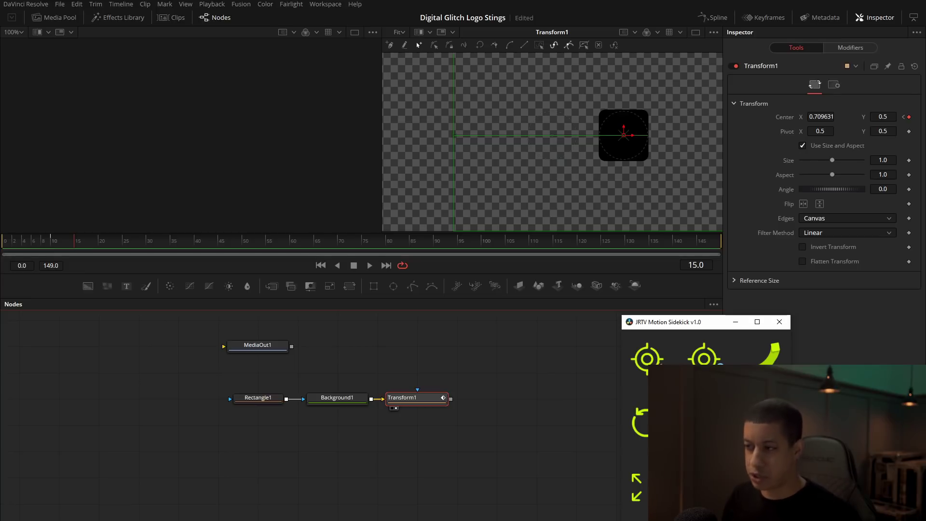
{"action": "left_click", "coordinate": [704, 358]}
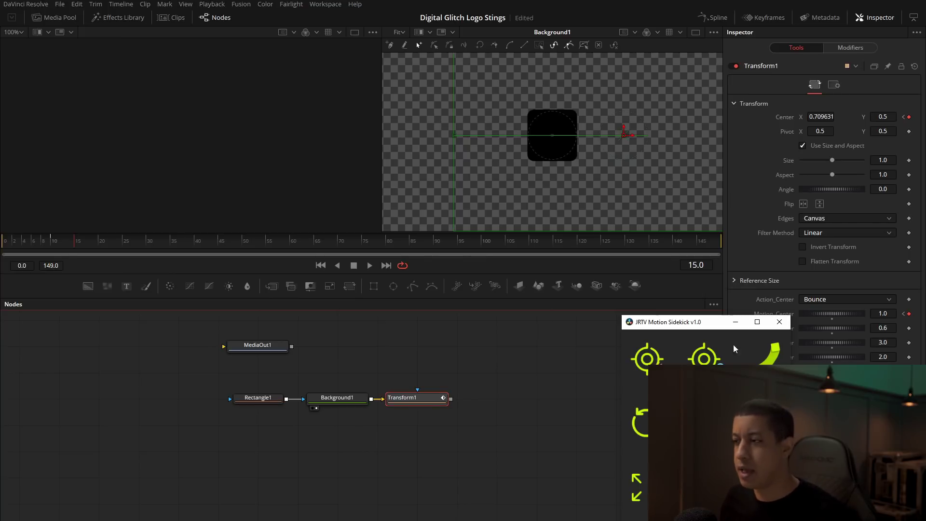
{"action": "left_click", "coordinate": [736, 323]}
{"action": "left_click", "coordinate": [43, 241]}
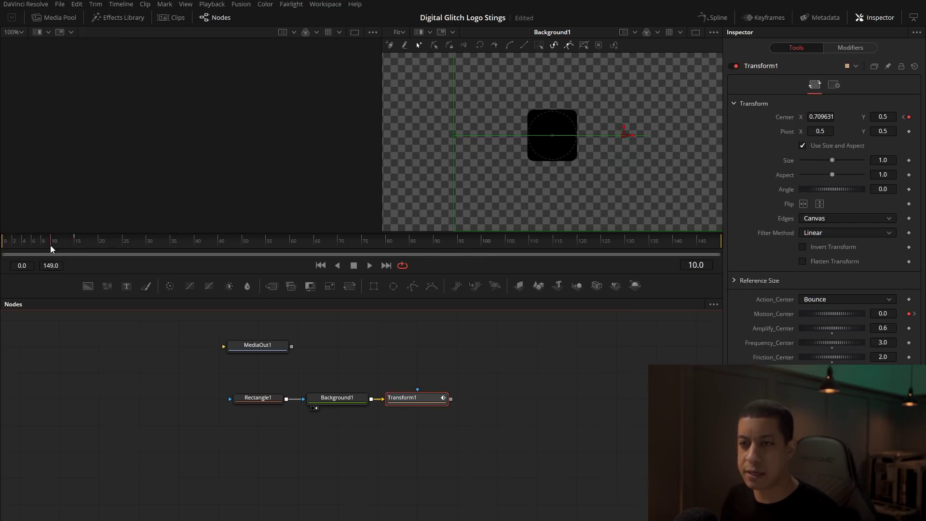
- Show Transform1 in the second viewer, play the bounce animation and stop playback
{"action": "key", "text": "2"}
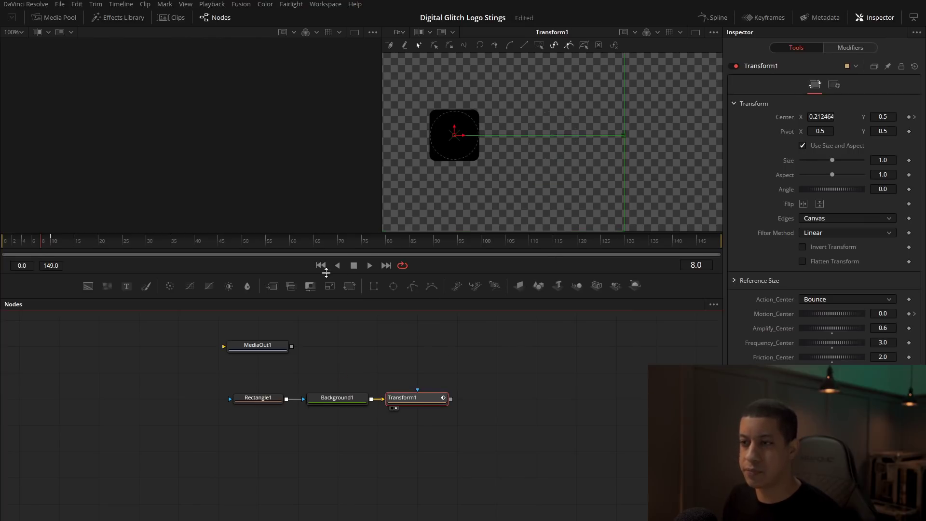
{"action": "left_click", "coordinate": [369, 266]}
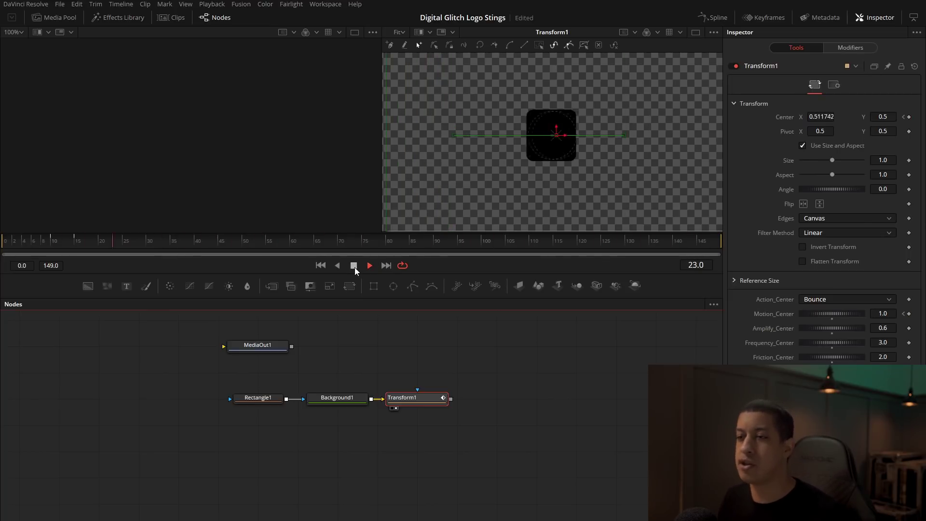
{"action": "left_click", "coordinate": [354, 266]}
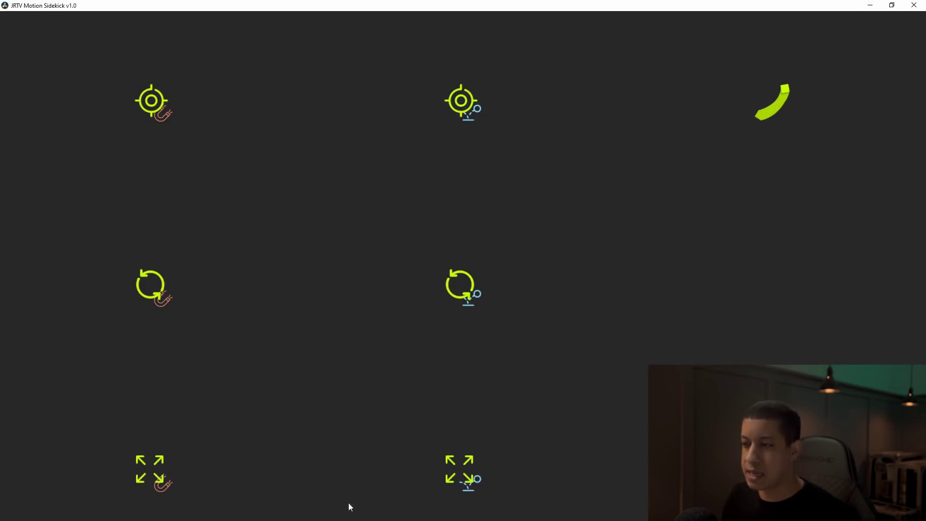
- Restore the Motion Sidekick script window to a small floating window clear of the nodes, keeping Transform1's Action_Center on Bounce
{"action": "double_click", "coordinate": [824, 5]}
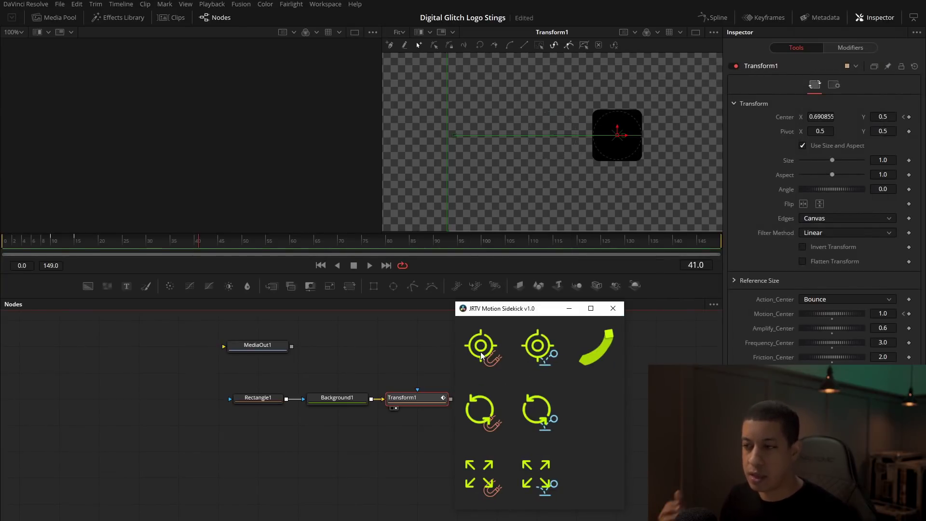
{"action": "left_click", "coordinate": [873, 300]}
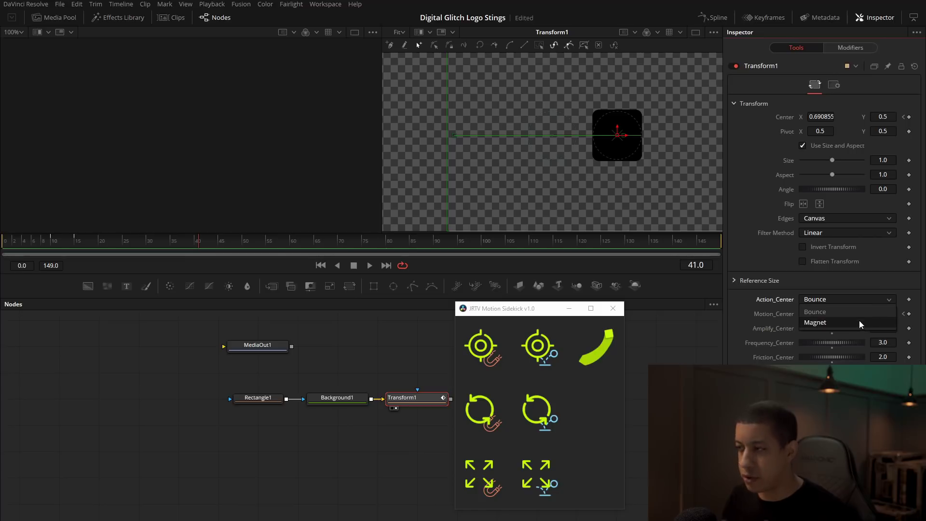
{"action": "left_click", "coordinate": [844, 311]}
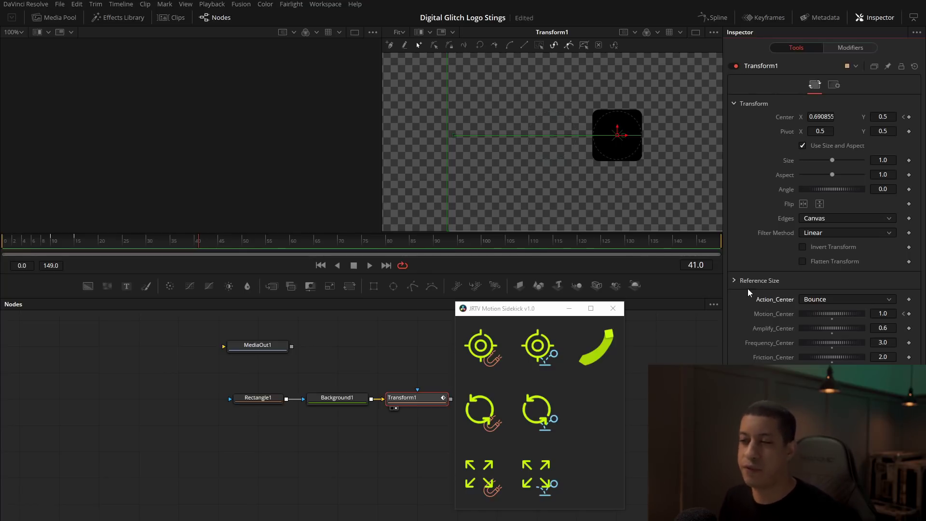
{"action": "left_click_drag", "start_coordinate": [531, 315], "coordinate": [609, 324]}
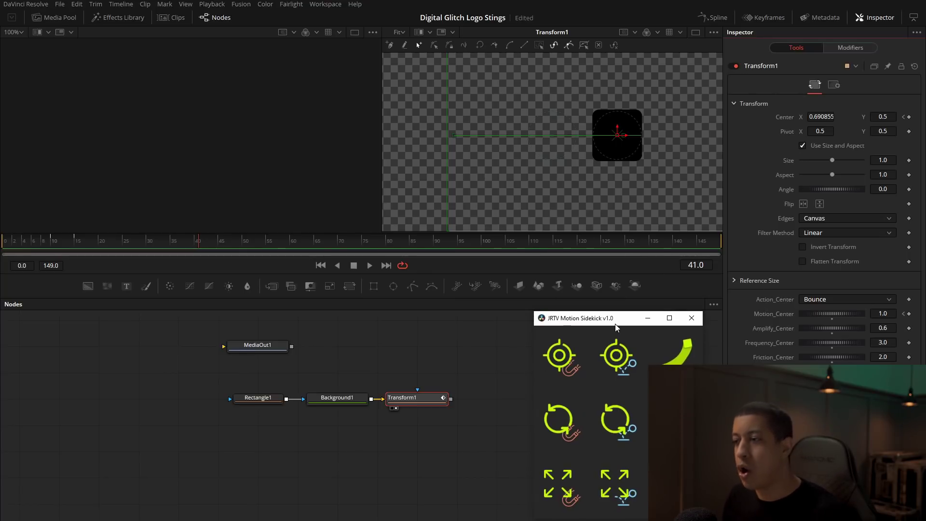